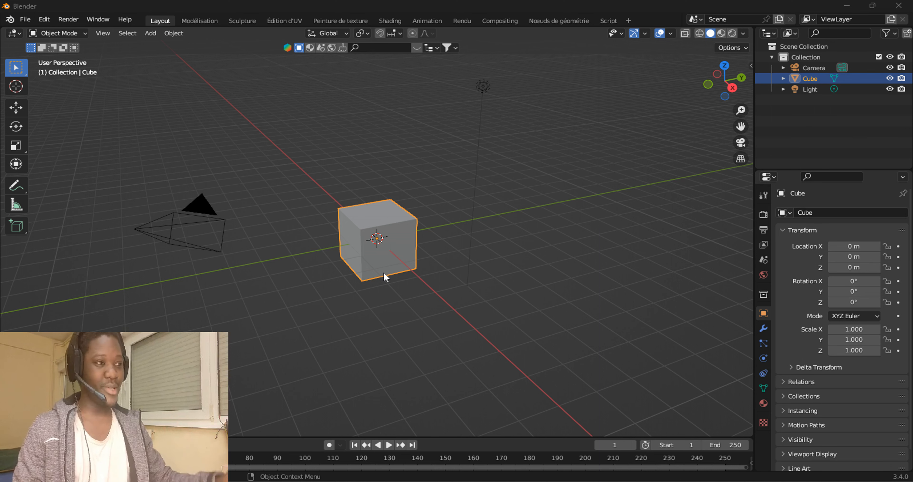
Switch to the Nœuds de géométrie workspace and create a new geometry node tree for the cube
scroll(365, 322, "up", 3)
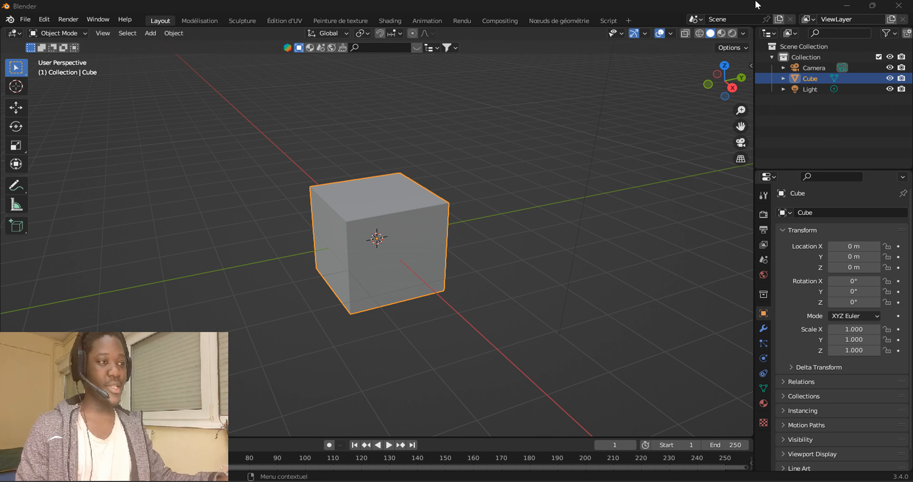
left_click(550, 21)
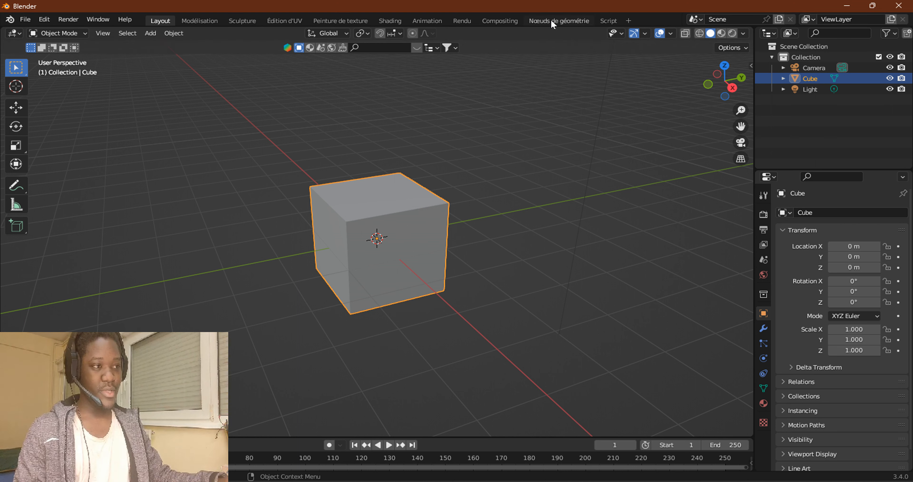
left_click(378, 267)
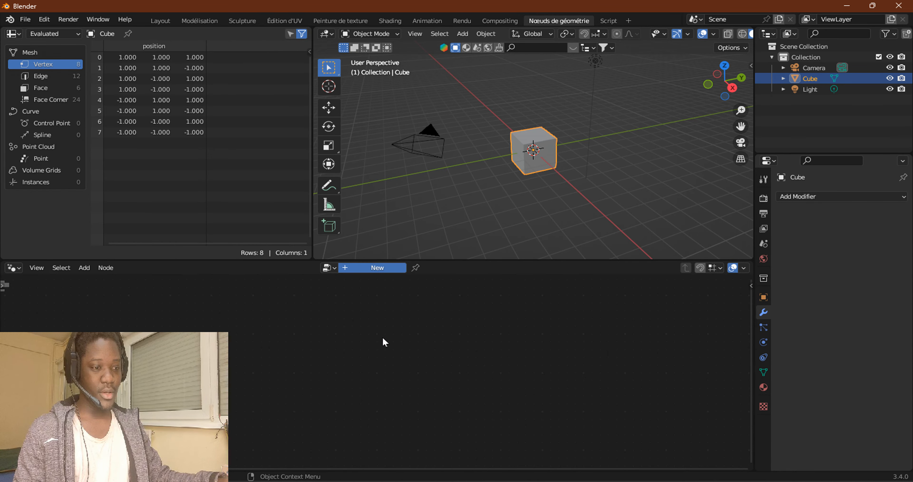
scroll(519, 336, "up", 6)
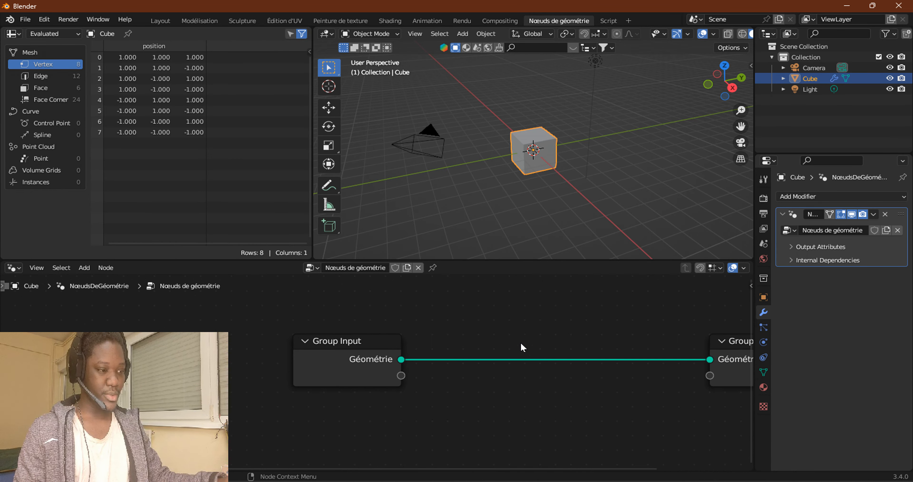
middle_click_drag(530, 347, 473, 317)
scroll(473, 317, "down", 2)
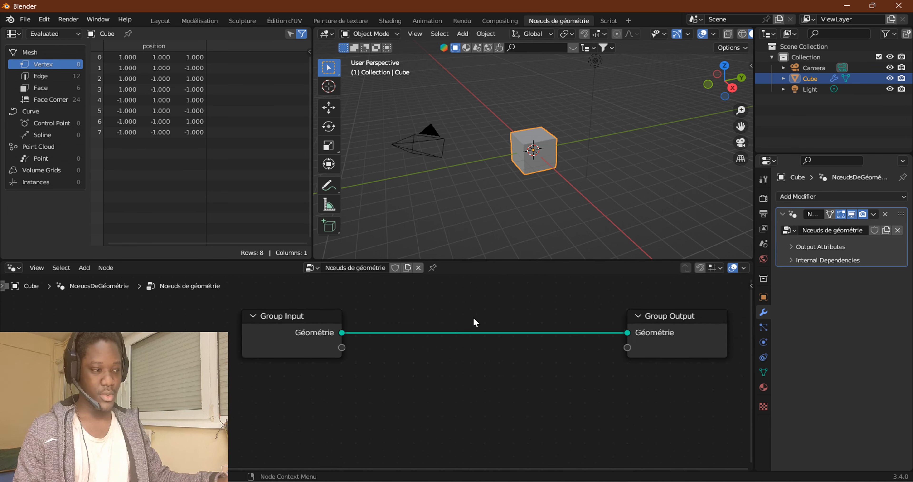
scroll(474, 317, "up", 1)
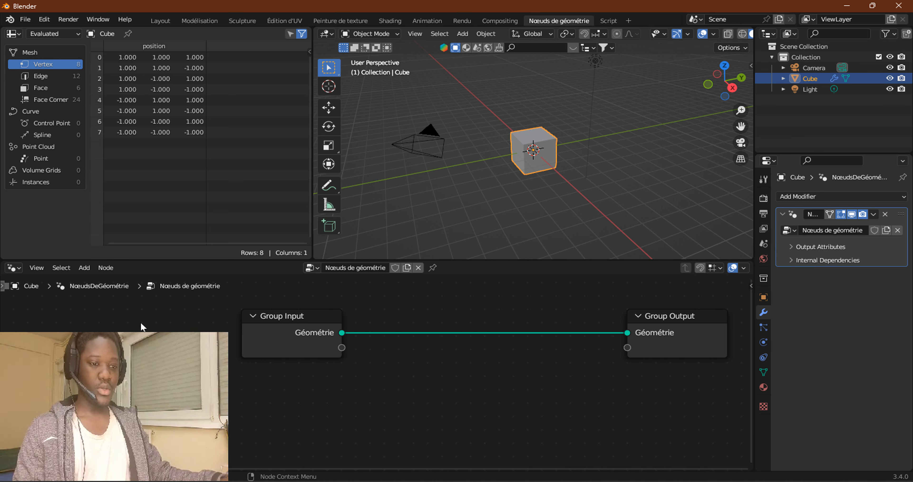
Add a Store Named Attribute node and place it unconnected just below the Group Input node
left_click(86, 267)
mouse_move(108, 240)
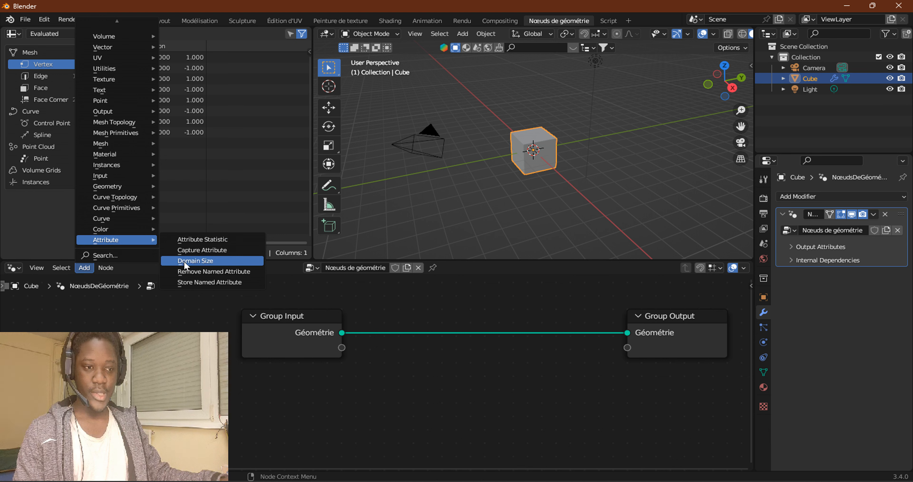
left_click(210, 283)
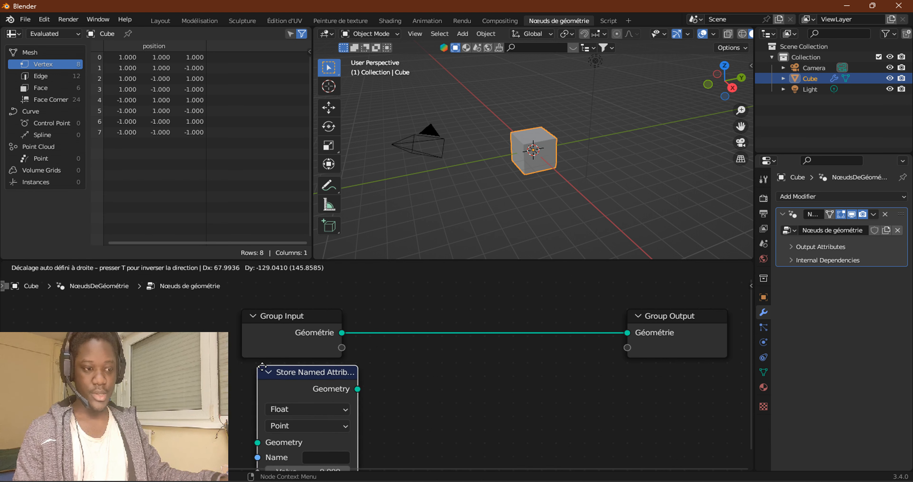
left_click(243, 364)
middle_click_drag(309, 371, 307, 346)
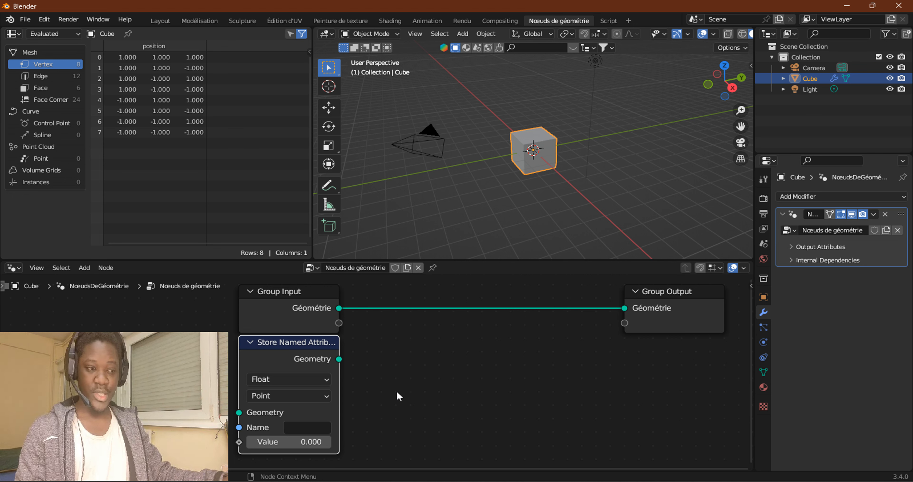
Add a Set Position node and insert it into the link between Group Input and Group Output
left_click(84, 268)
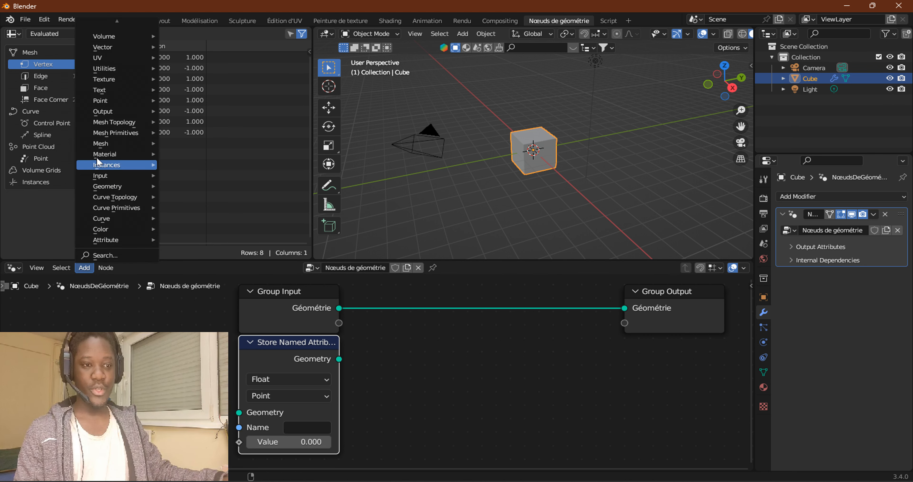
mouse_move(98, 177)
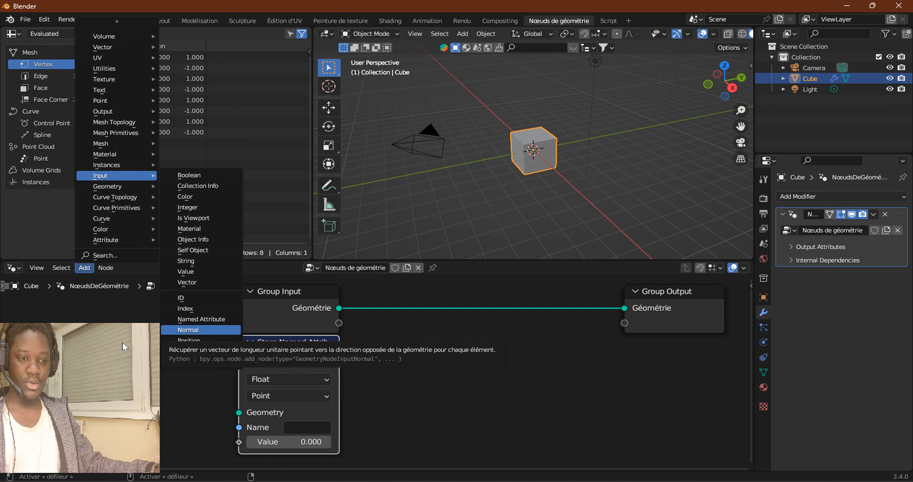
mouse_move(145, 193)
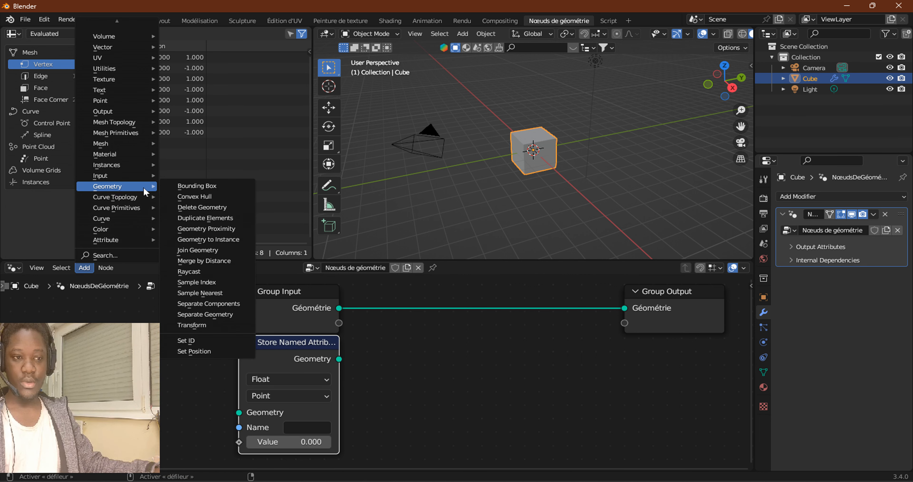
left_click(194, 351)
left_click(422, 347)
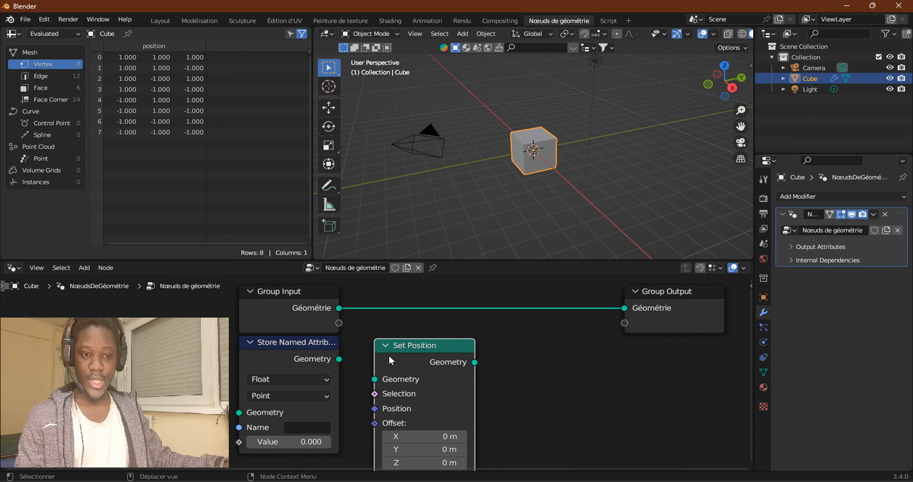
left_click(84, 267)
mouse_move(117, 186)
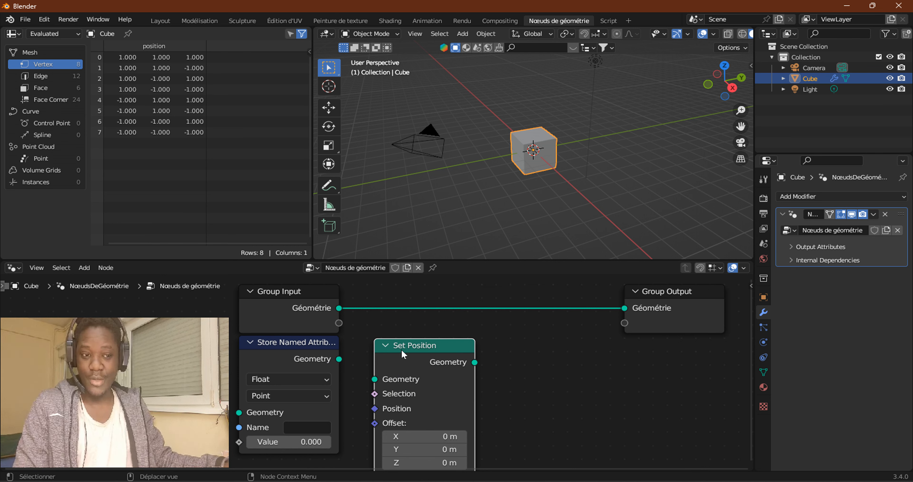
left_click_drag(423, 356, 446, 292)
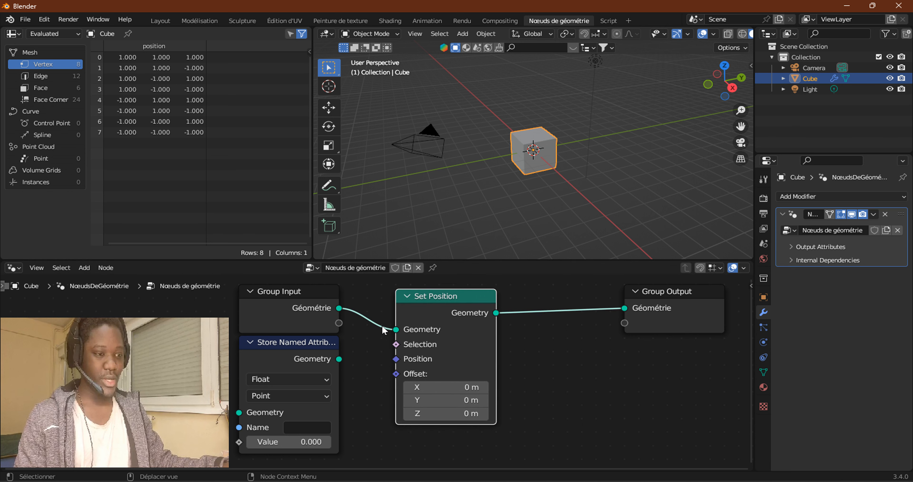
Set the Set Position node's X offset to 2.6 m and move Group Output further away from it
left_click_drag(447, 387, 480, 387)
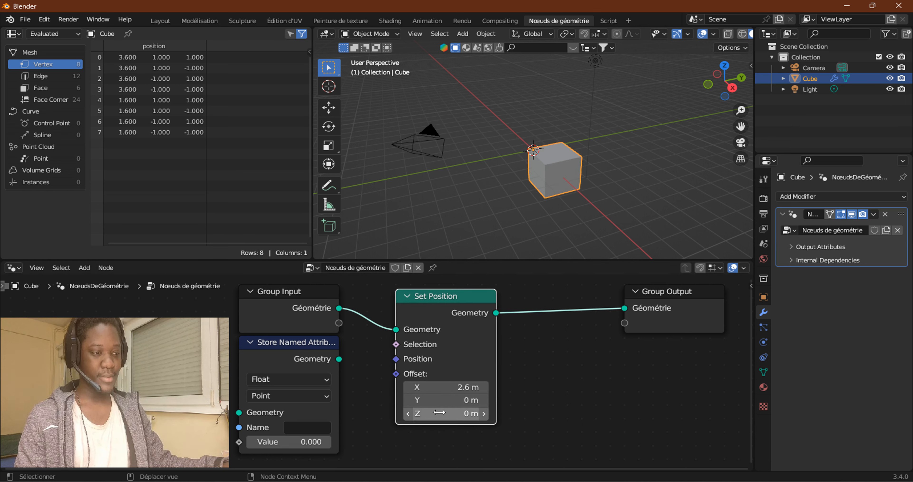
scroll(434, 406, "down", 1)
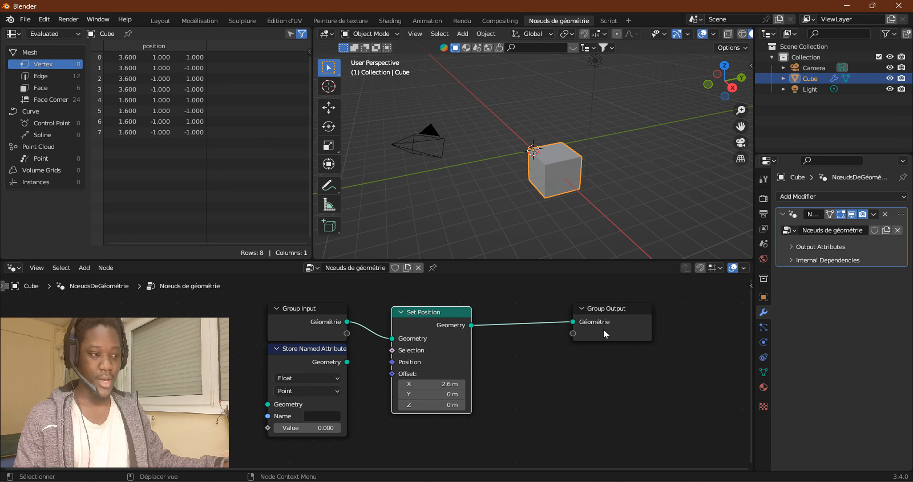
left_click_drag(595, 340, 642, 342)
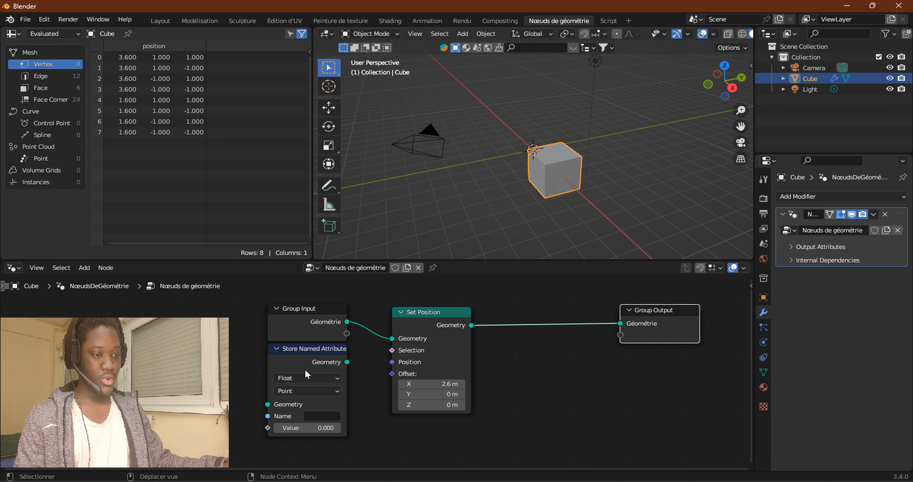
Move Store Named Attribute between Set Position and Group Output, and link Set Position's Geometry output to its Geometry input
left_click(89, 270)
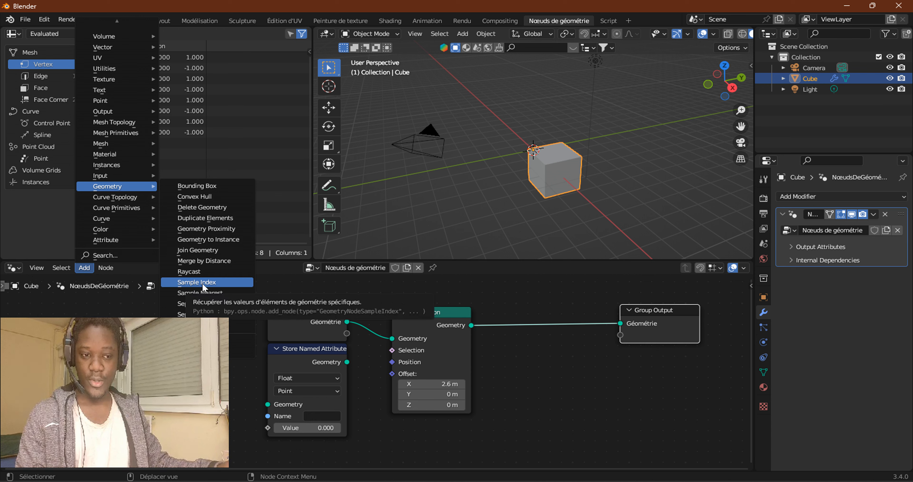
mouse_move(305, 362)
left_mouse_down()
mouse_move(316, 387)
mouse_move(304, 370)
left_mouse_up()
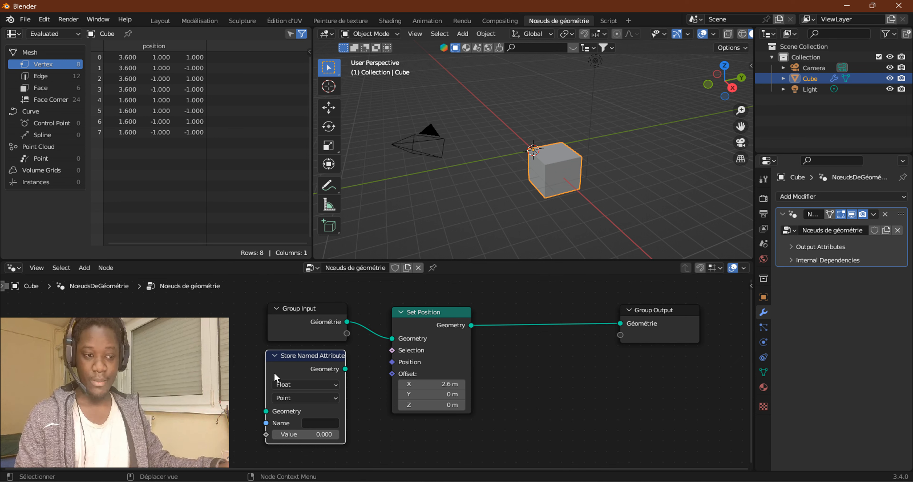
left_click(84, 268)
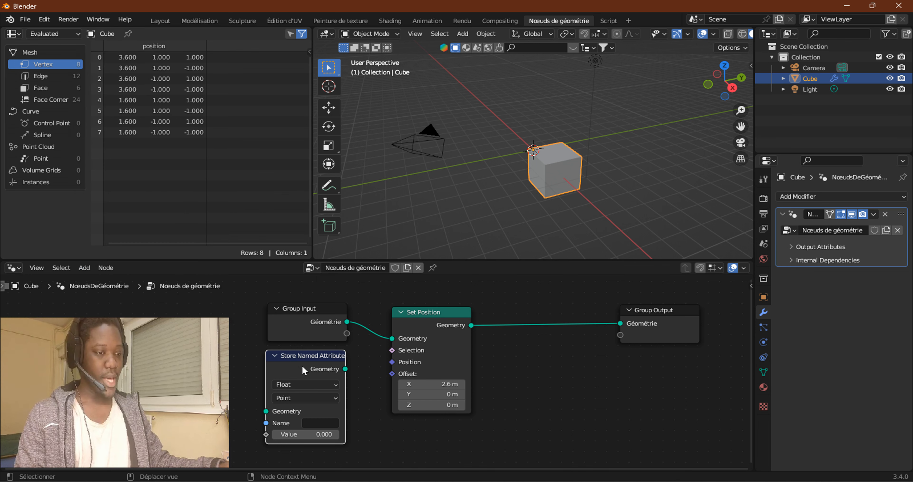
left_click_drag(302, 368, 568, 365)
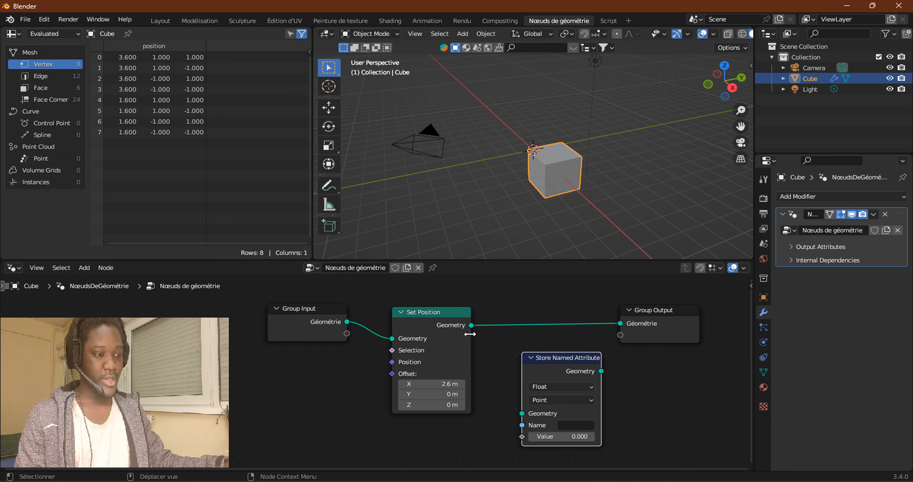
left_click_drag(470, 325, 522, 413)
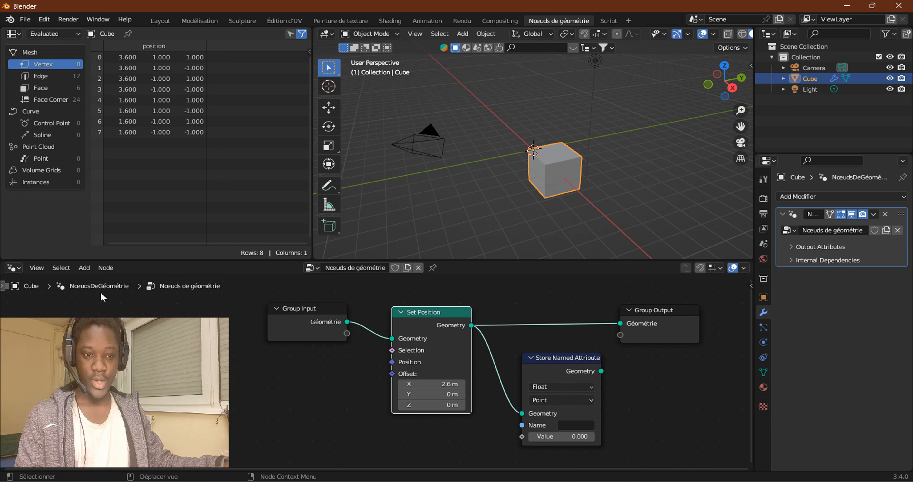
Add a Position input node below Set Position and connect it to the Value input of Store Named Attribute
left_click(85, 272)
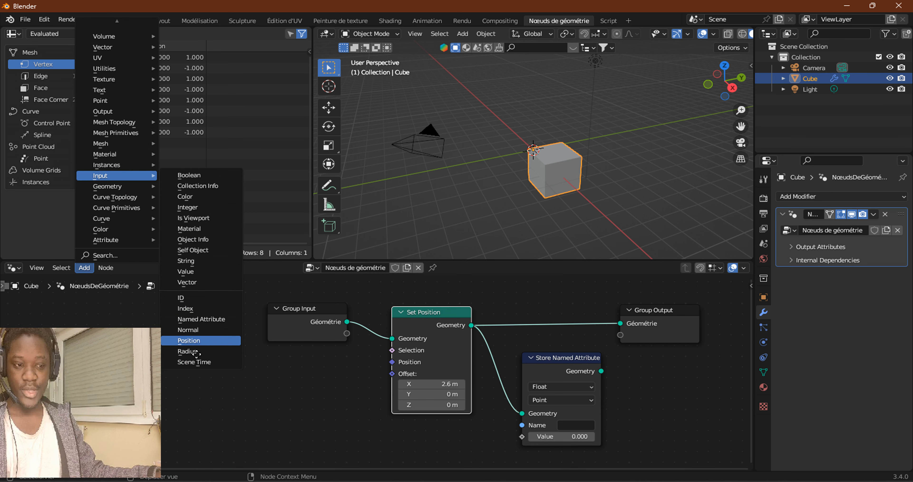
left_click(194, 341)
left_click(383, 422)
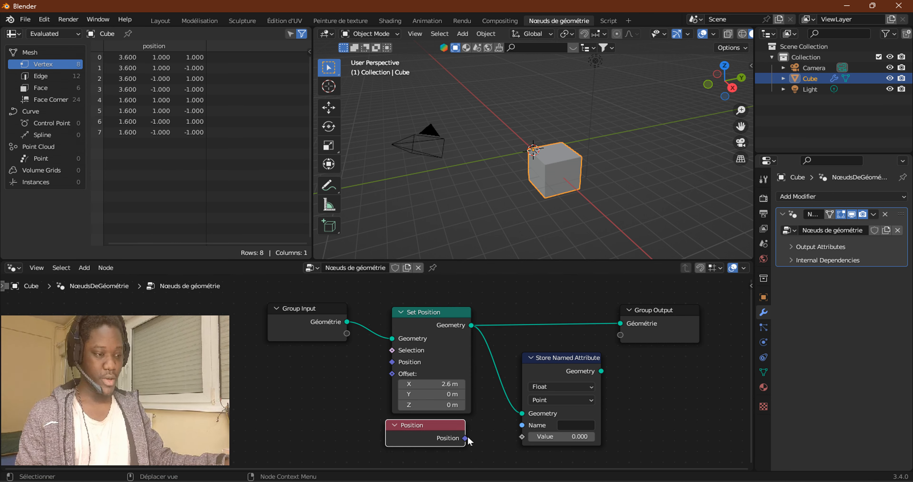
left_click_drag(468, 436, 522, 437)
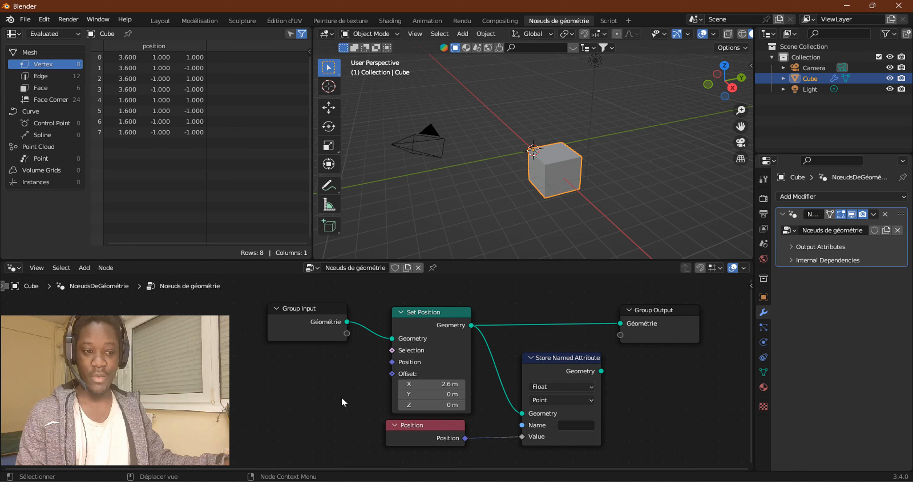
Name the attribute in the Store Named Attribute node postionX
left_click(565, 424)
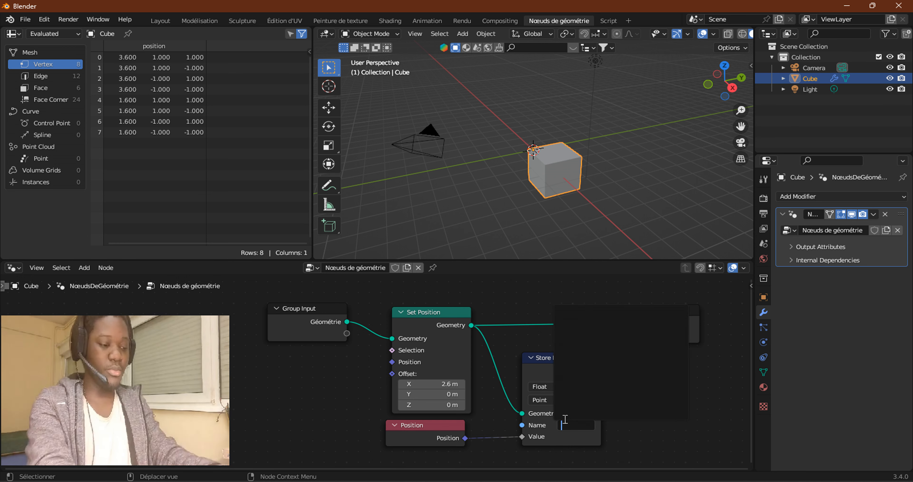
type("posti")
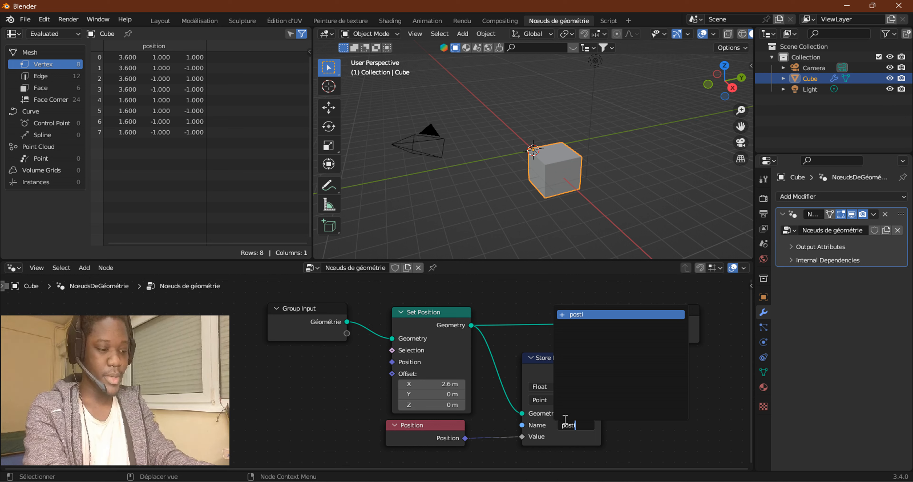
type("onX")
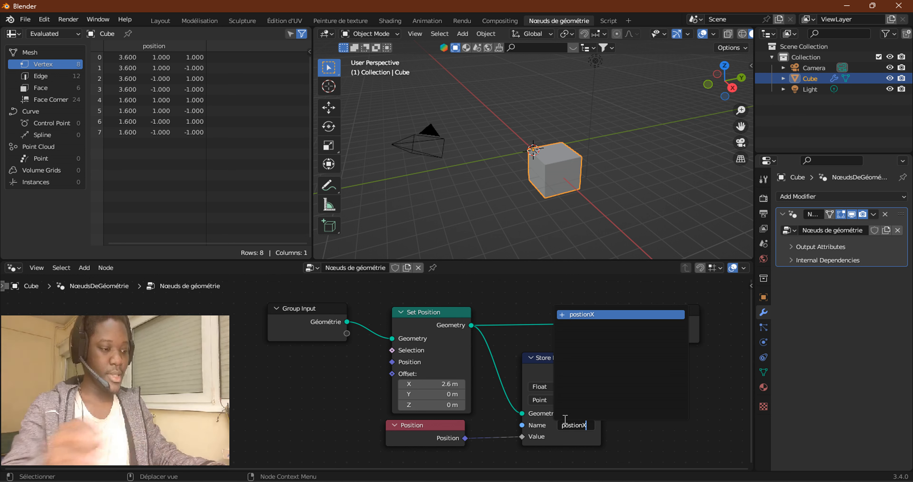
key("Return")
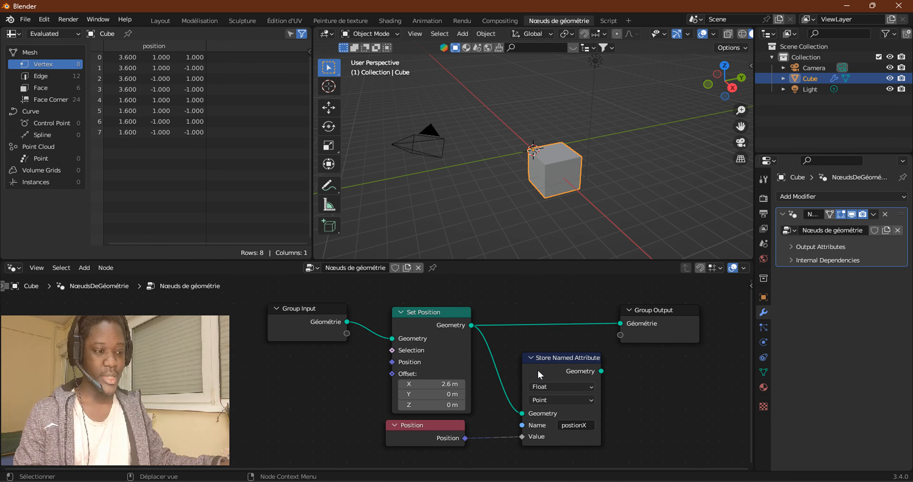
Wire Store Named Attribute's geometry between Set Position and Group Output, and nudge the Position node closer under Set Position
left_click_drag(543, 372, 530, 298)
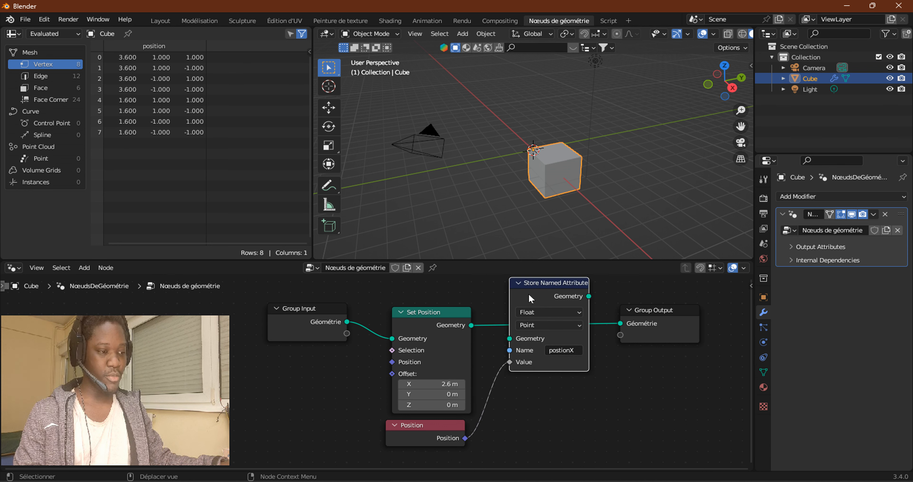
left_click_drag(472, 326, 517, 339)
left_click_drag(589, 297, 620, 324)
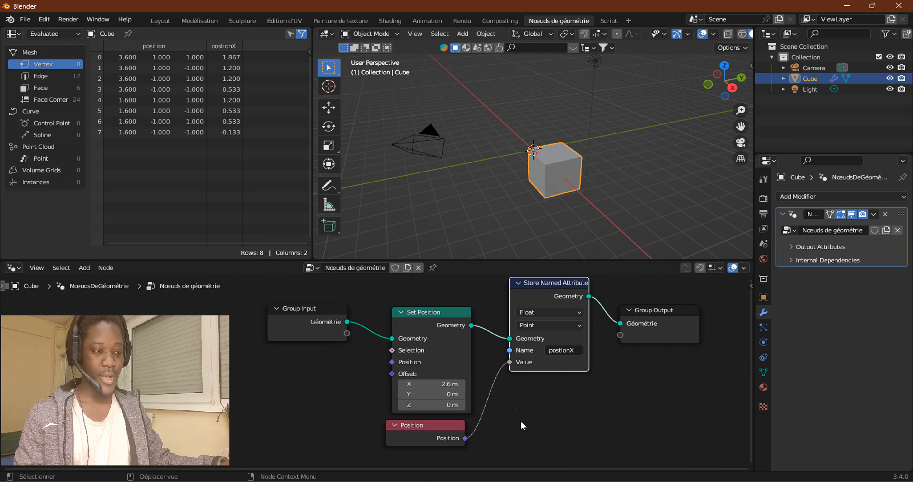
left_click_drag(421, 439, 424, 433)
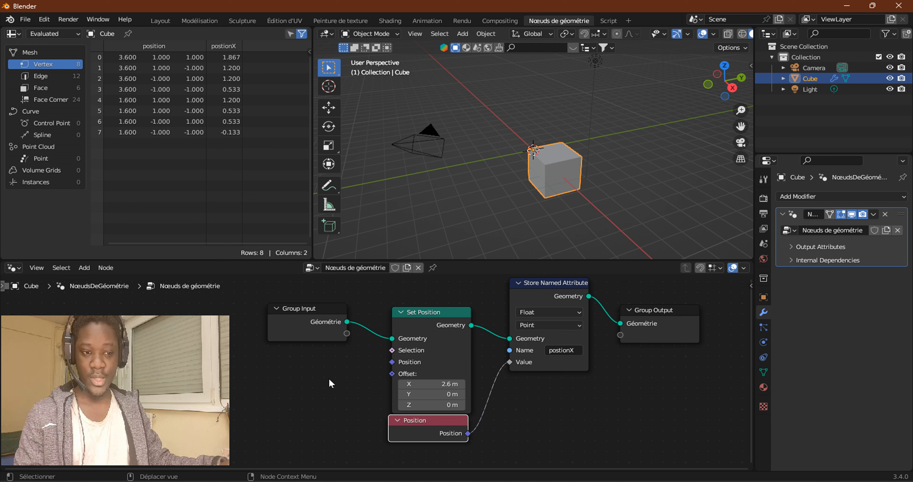
Set the Store Named Attribute node's data type to Vector, with the Position node linked to its Value input
scroll(552, 424, "up", 1)
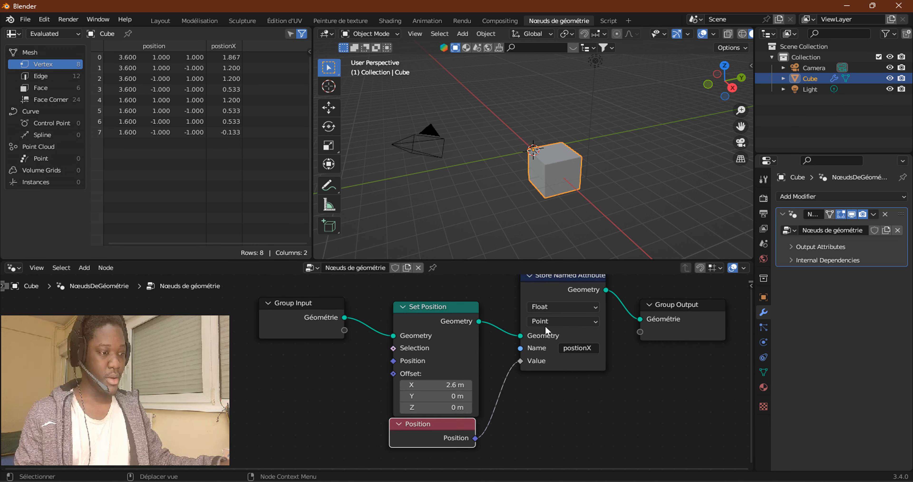
left_click(546, 305)
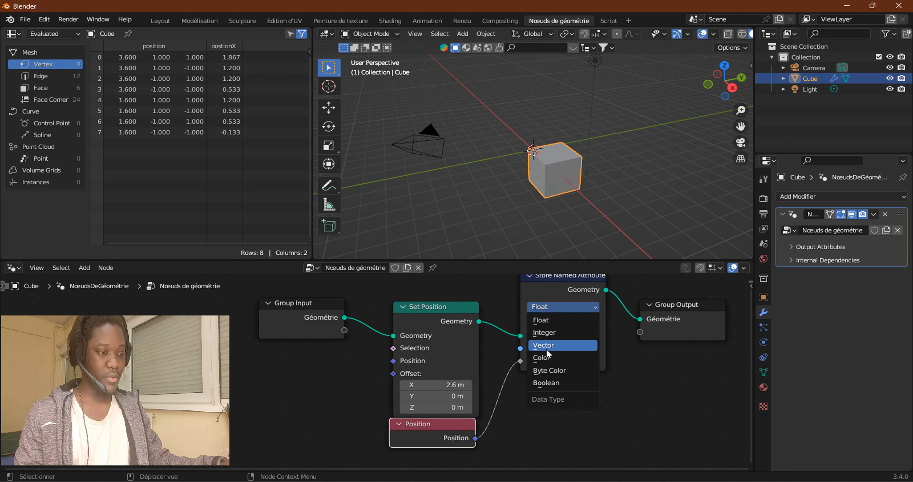
left_click(571, 346)
left_click_drag(481, 437, 517, 356)
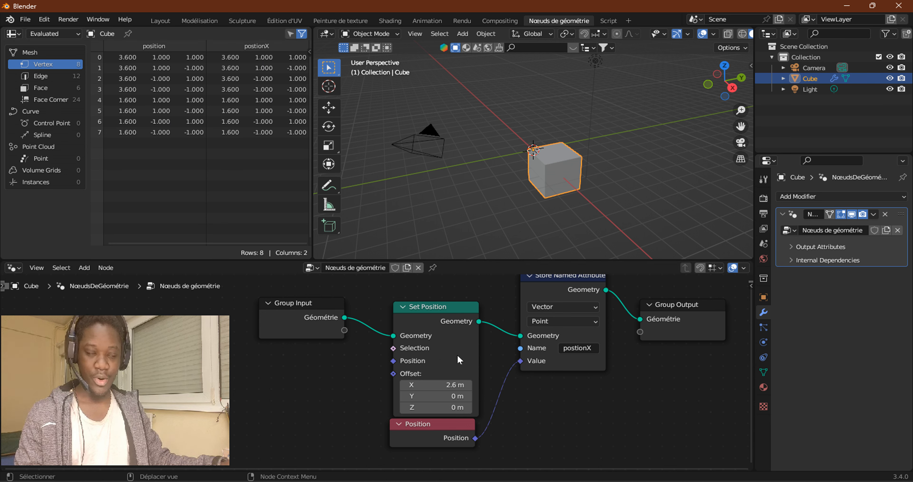
Align Position under Set Position, bring Store Named Attribute close beside Set Position, and move Group Output farther away
scroll(562, 390, "down", 3)
scroll(477, 407, "up", 1)
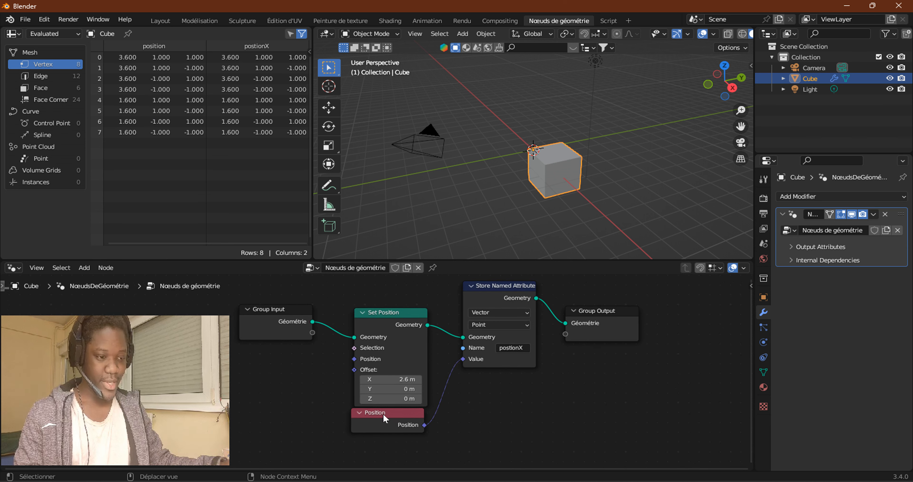
left_click_drag(386, 413, 389, 415)
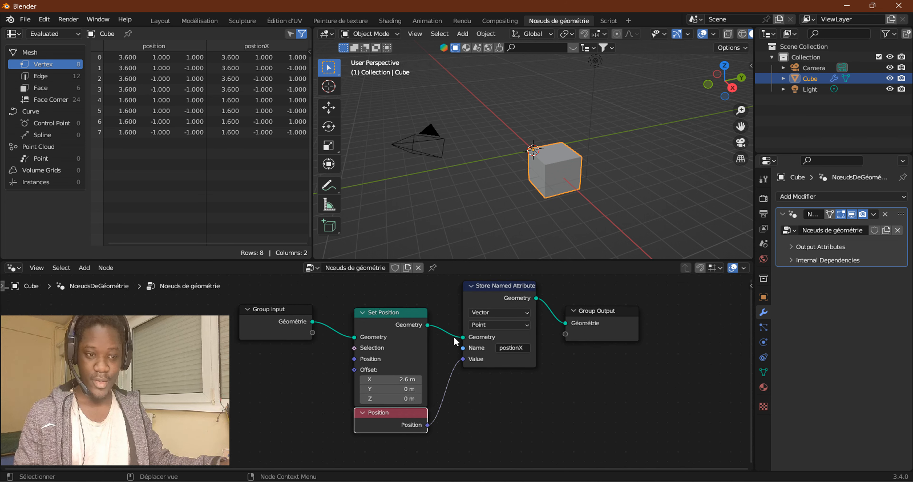
left_click_drag(492, 293, 470, 320)
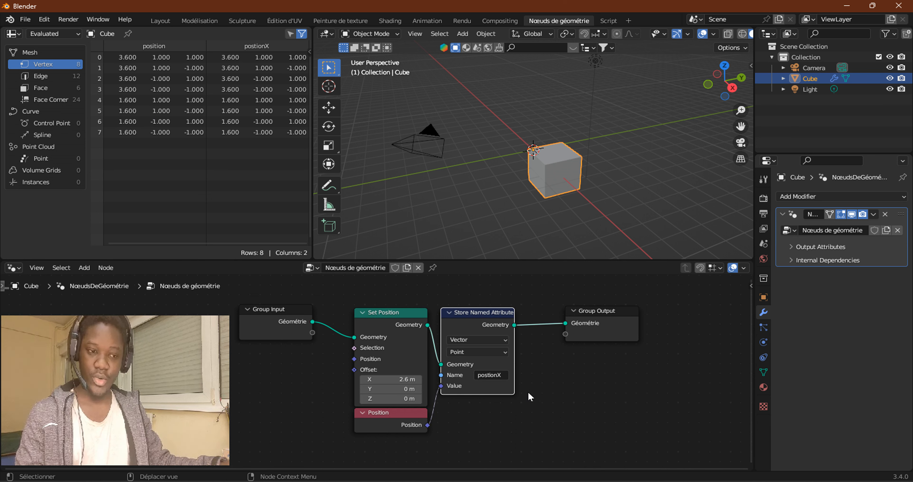
left_click_drag(603, 329, 673, 326)
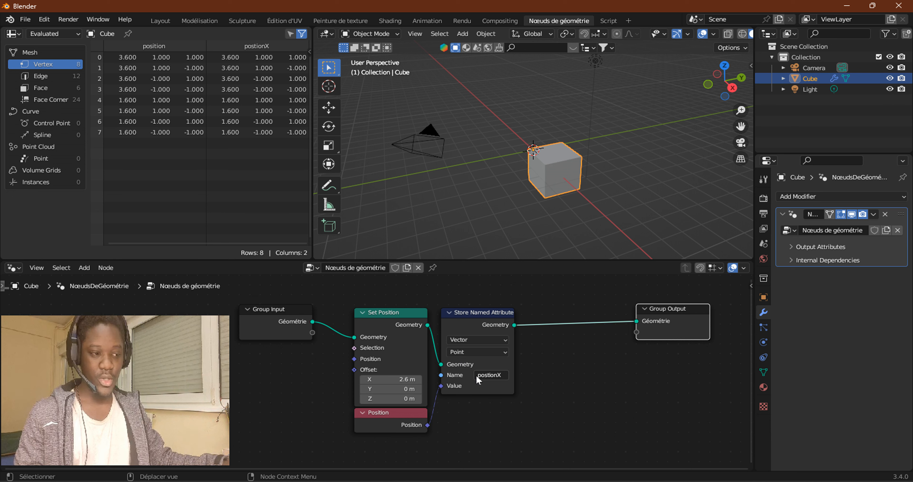
left_click(81, 268)
mouse_move(100, 90)
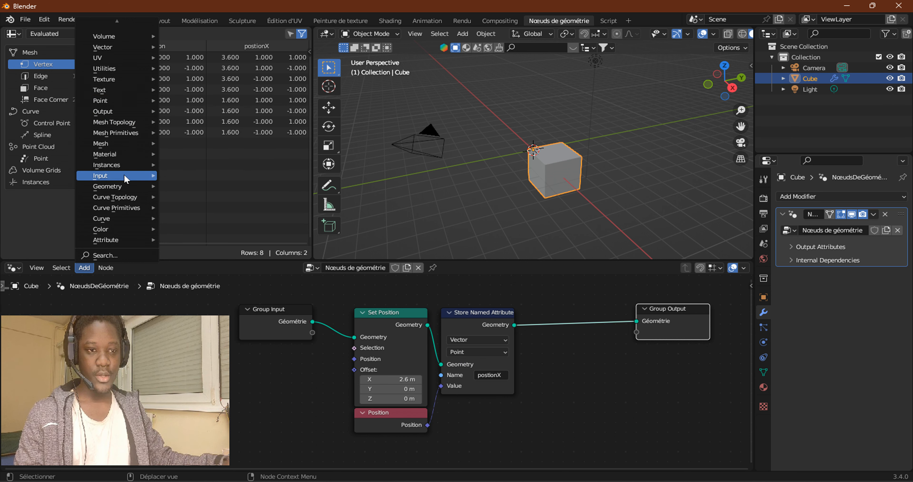
mouse_move(121, 176)
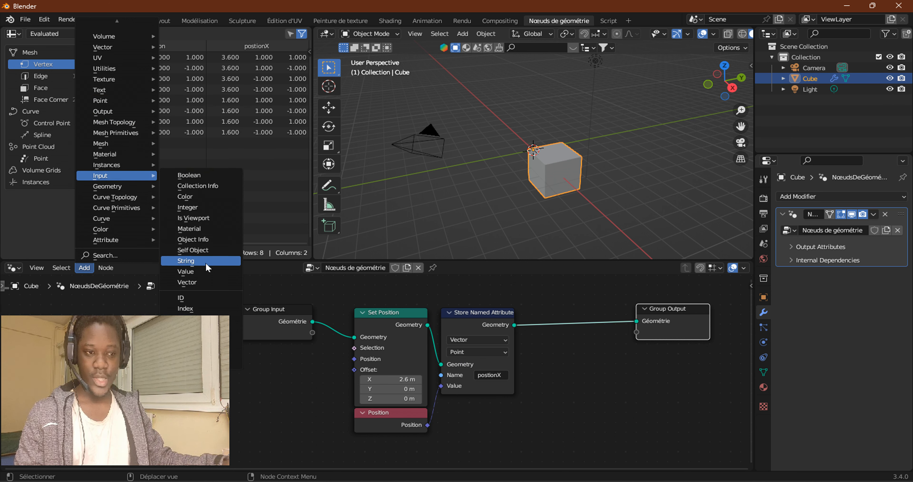
left_click(212, 260)
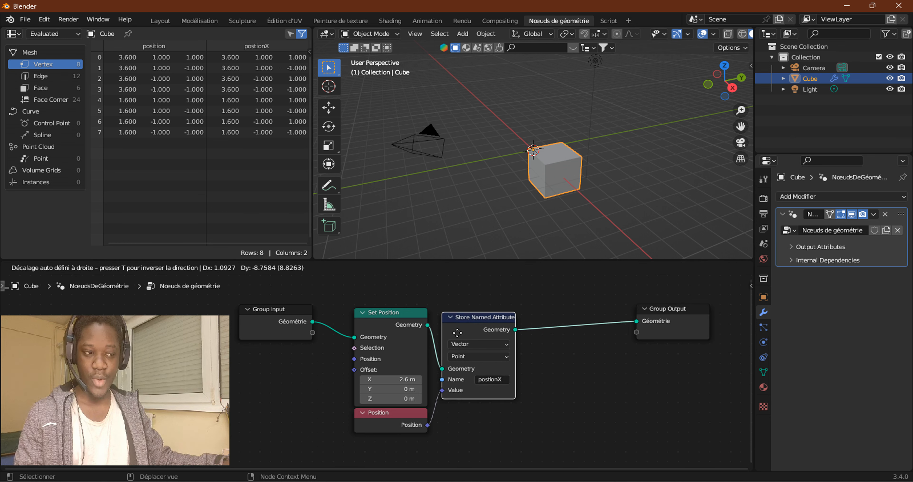
left_click_drag(458, 331, 458, 331)
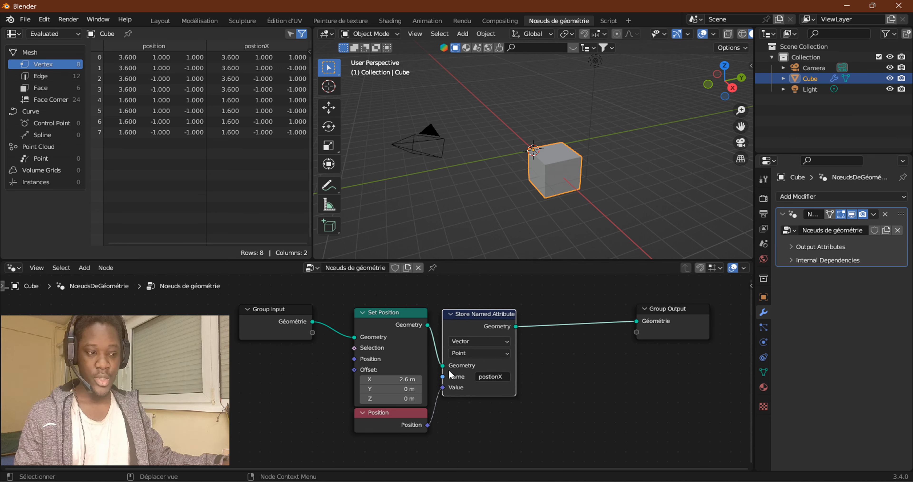
left_click(83, 268)
mouse_move(110, 177)
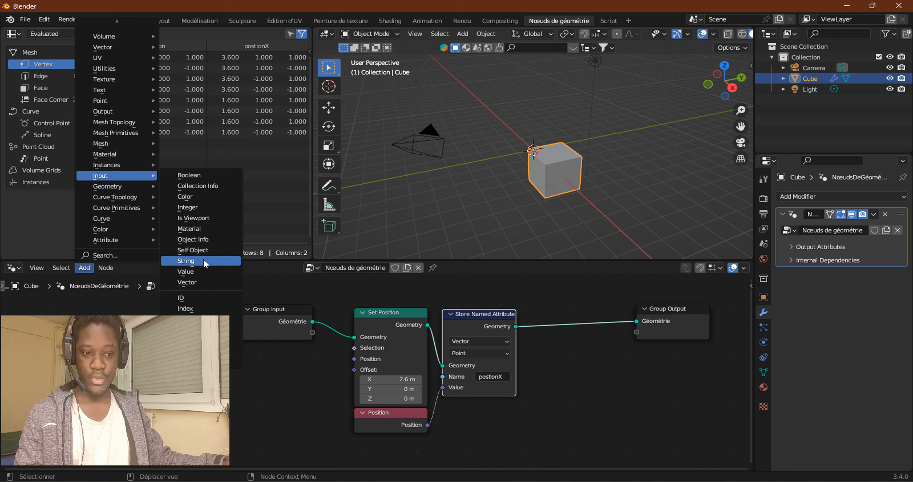
left_click(540, 433)
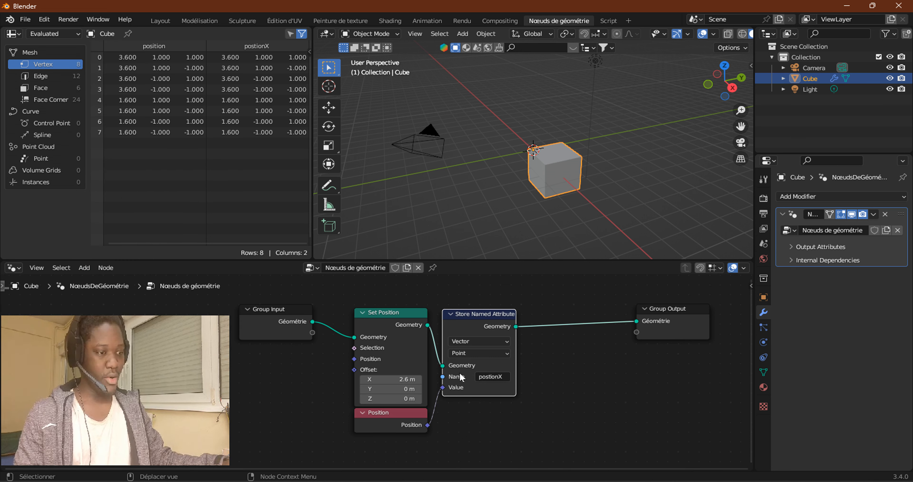
Move Group Output farther from Store Named Attribute to free space between them, and leave a small gap between Position and Set Position
left_click_drag(675, 327, 715, 333)
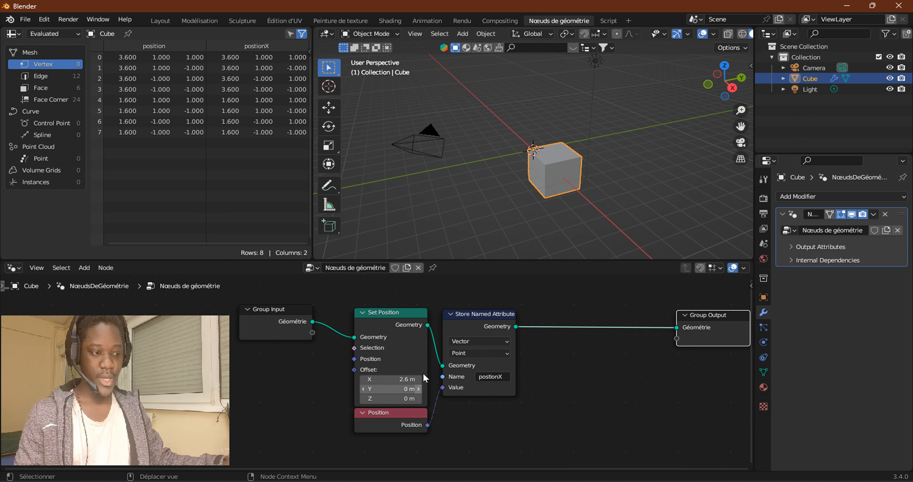
left_click_drag(464, 329, 458, 321)
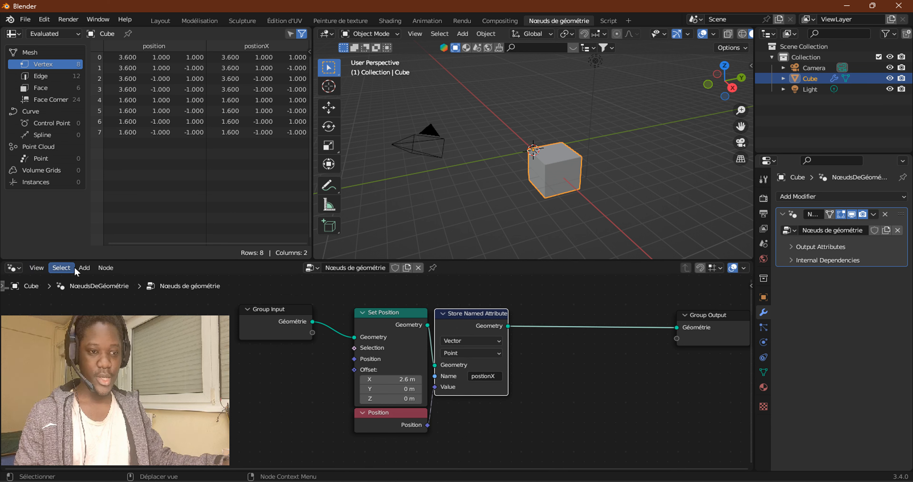
left_click(84, 268)
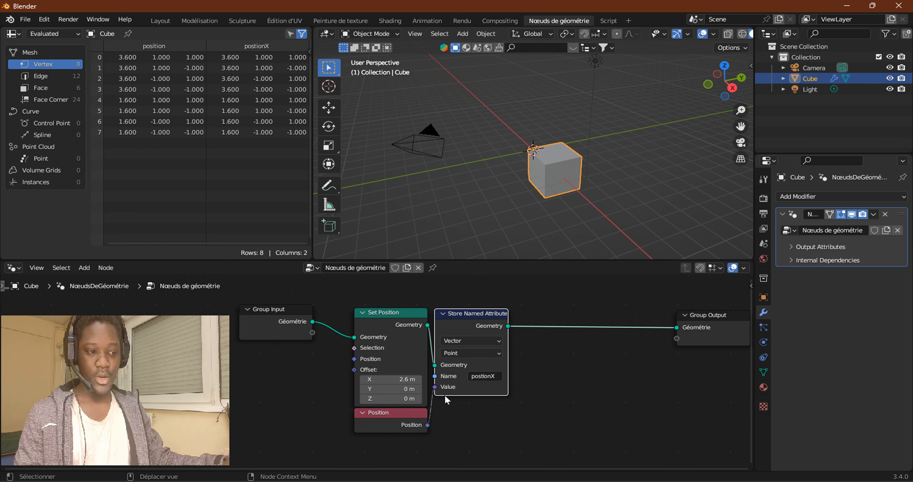
left_click_drag(457, 331, 463, 330)
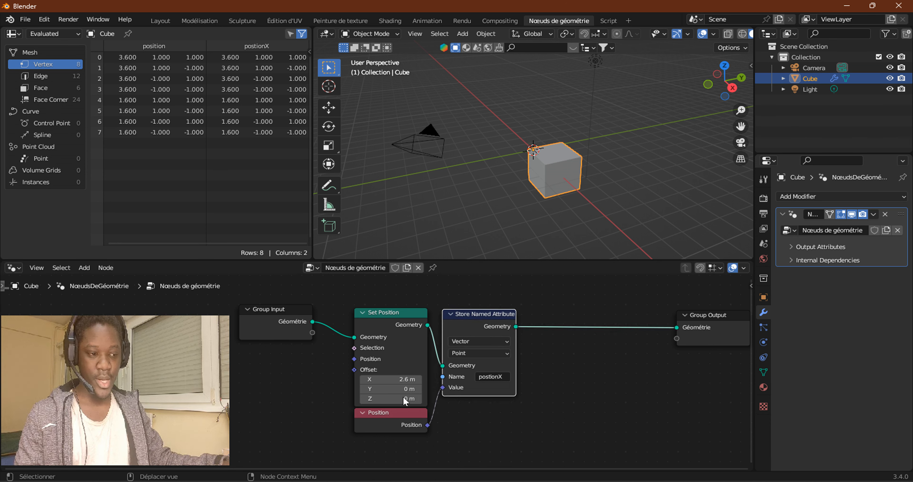
left_click_drag(387, 416, 383, 420)
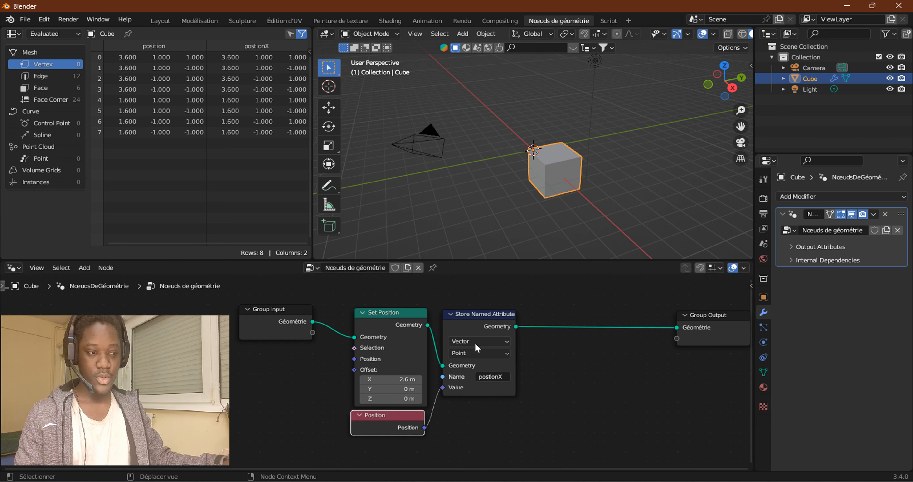
left_click_drag(470, 327, 477, 329)
left_click_drag(390, 427, 385, 428)
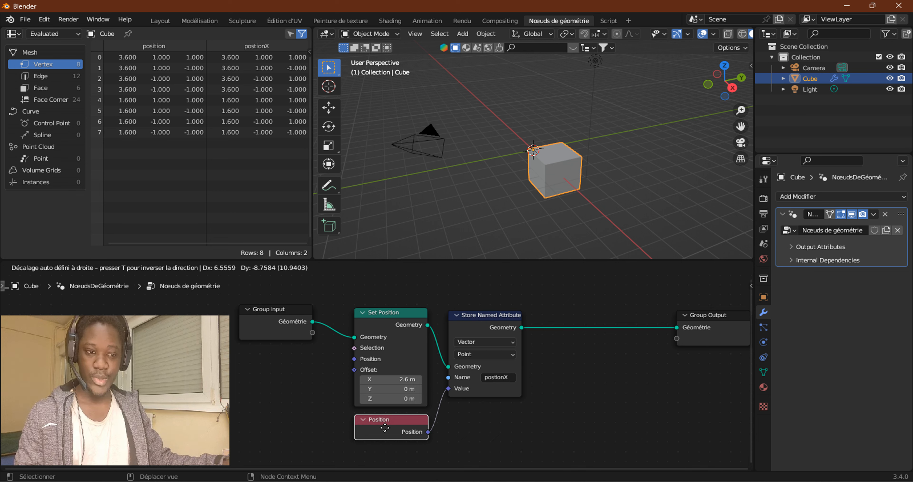
left_click_drag(384, 427, 385, 428)
left_click_drag(476, 323, 469, 323)
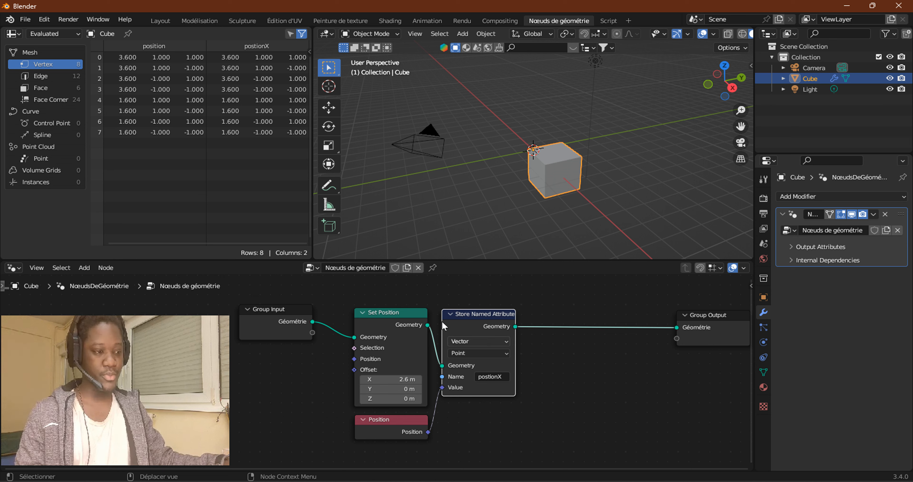
Duplicate the Set Position node and insert the copy on the link between Store Named Attribute and Group Output
left_click(84, 267)
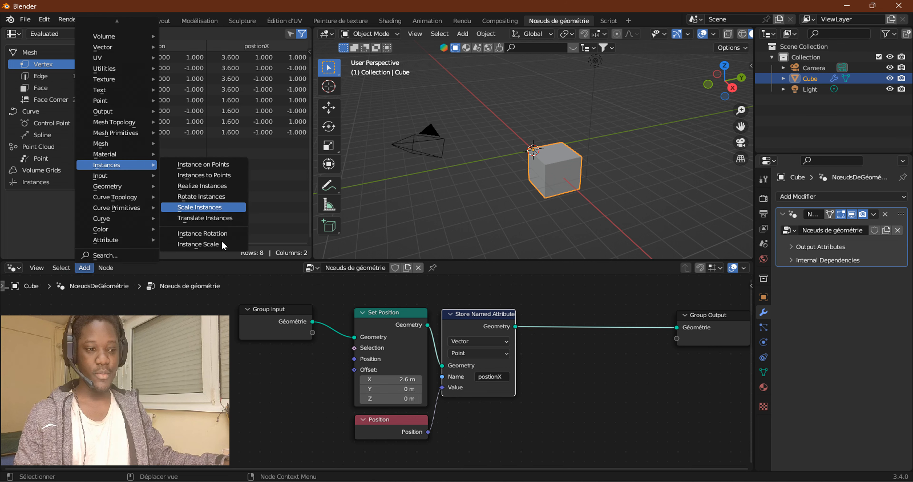
right_click(399, 316)
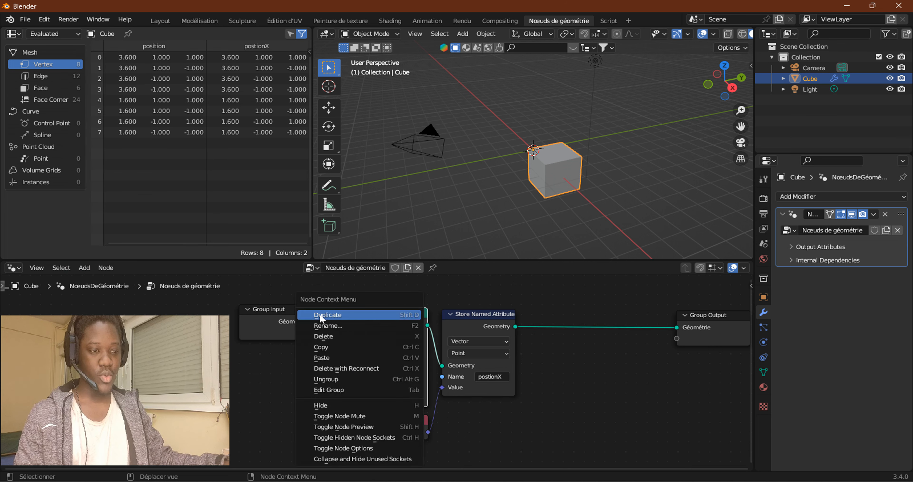
left_click(400, 316)
left_click(557, 325)
left_click_drag(559, 326, 572, 322)
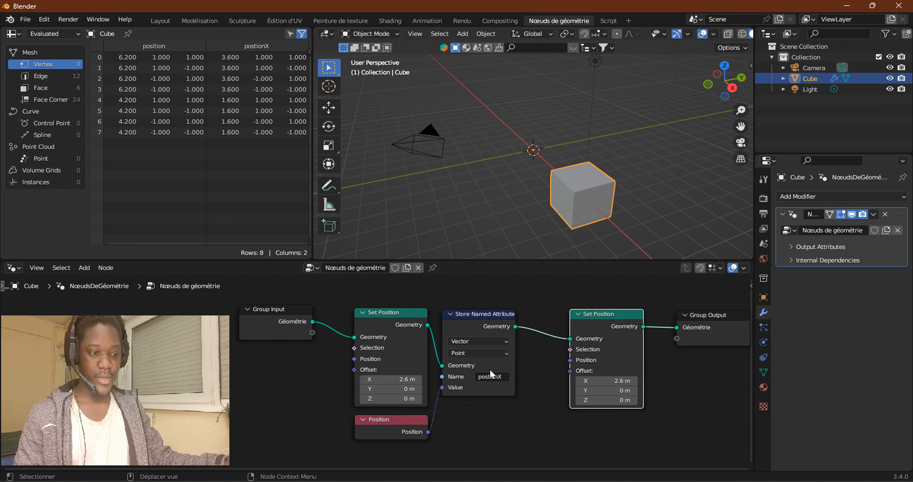
Add a Named Attribute input node directly below Store Named Attribute, and switch the spreadsheet to the mesh's Face data
middle_click_drag(488, 440, 453, 424)
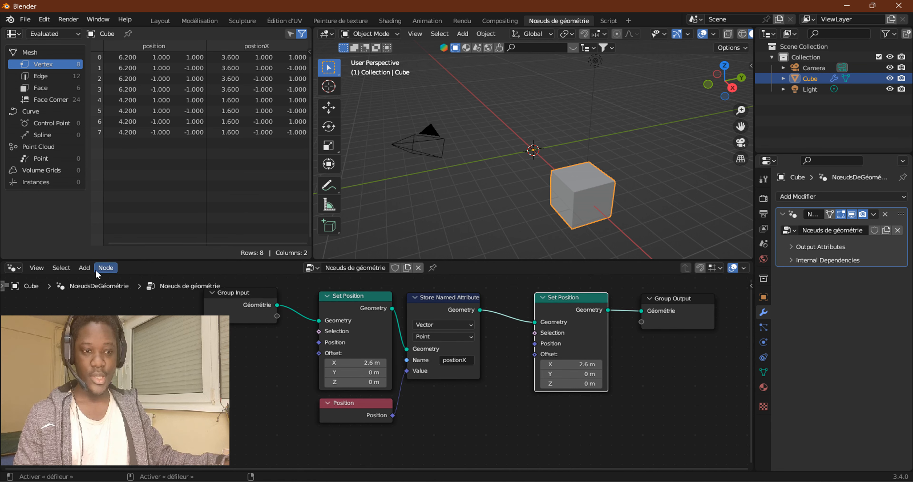
left_click(84, 267)
mouse_move(133, 177)
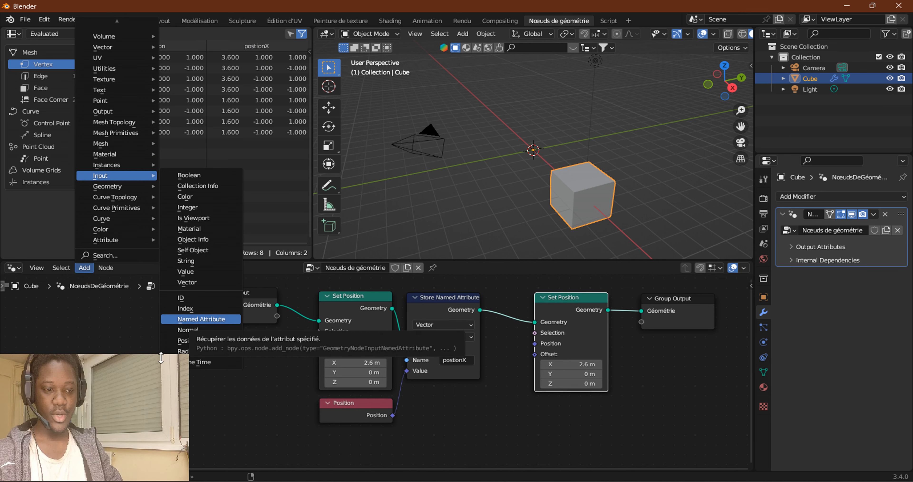
left_click(214, 320)
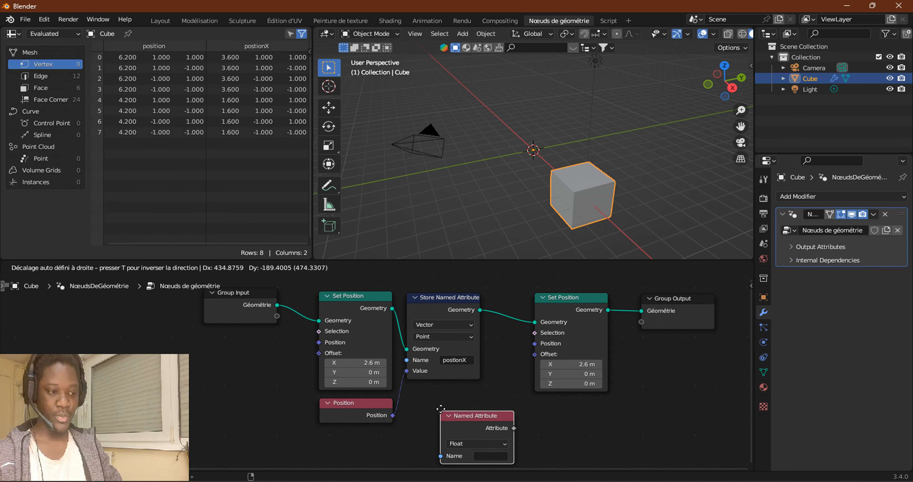
left_click(443, 398)
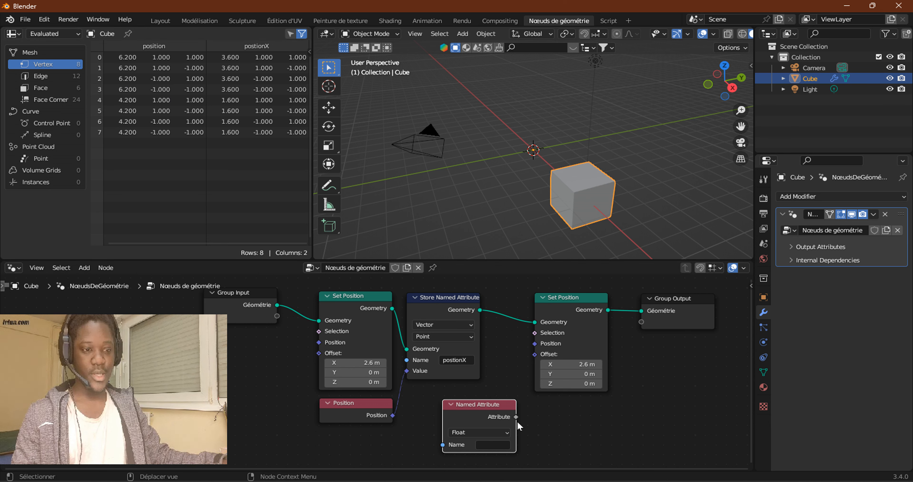
left_click(49, 76)
left_click(49, 88)
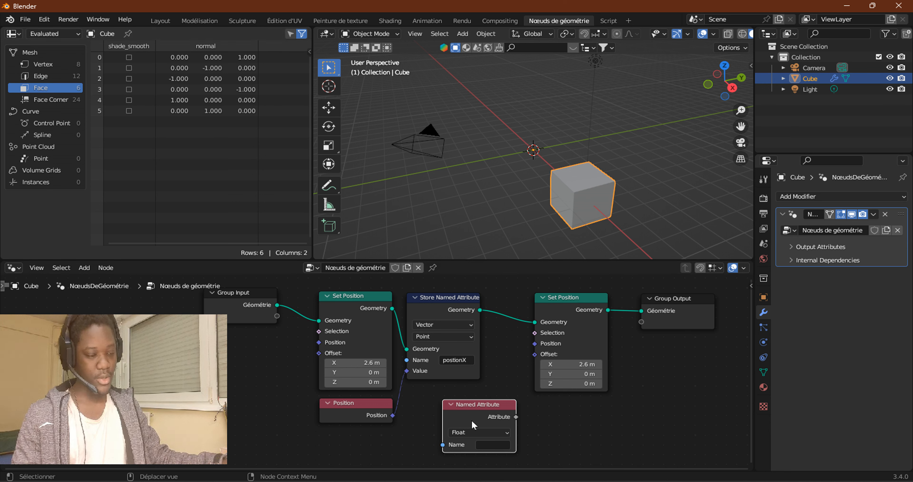
left_click_drag(468, 408, 439, 394)
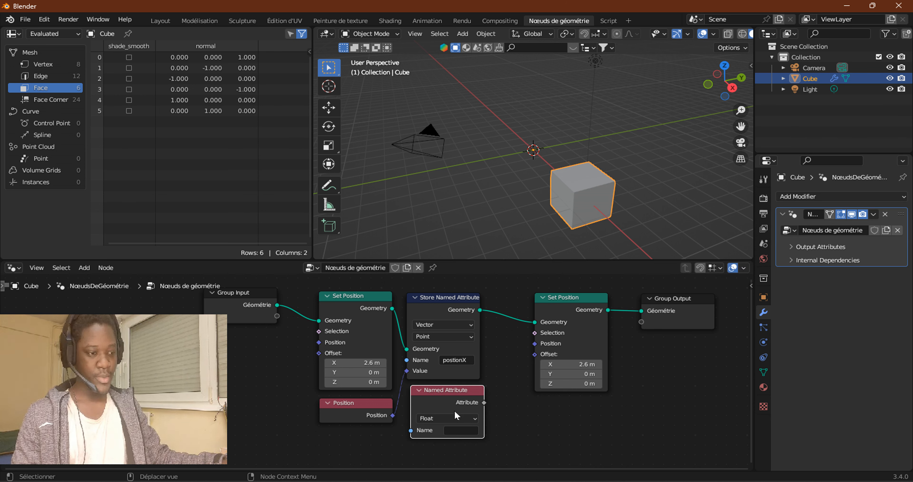
Copy the name postionX from the Store Named Attribute node into the Named Attribute node's name
left_click(453, 431)
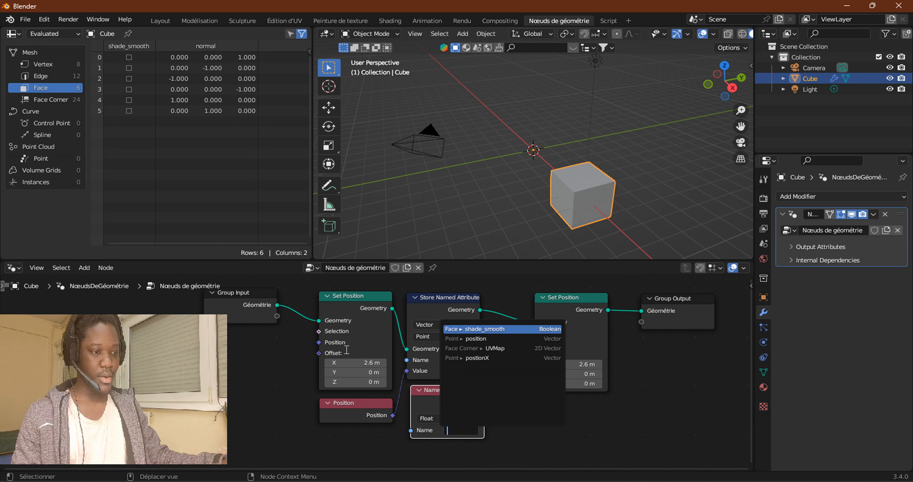
left_click(366, 340)
left_click(464, 360)
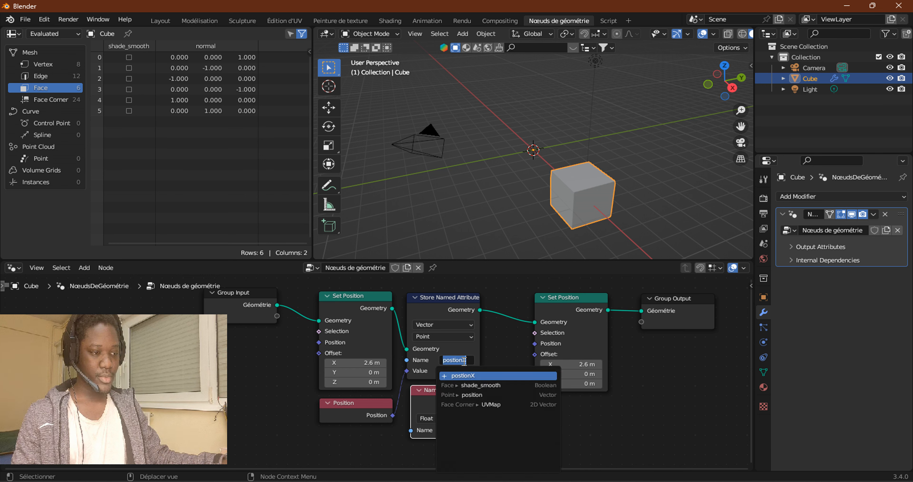
key("ctrl+c")
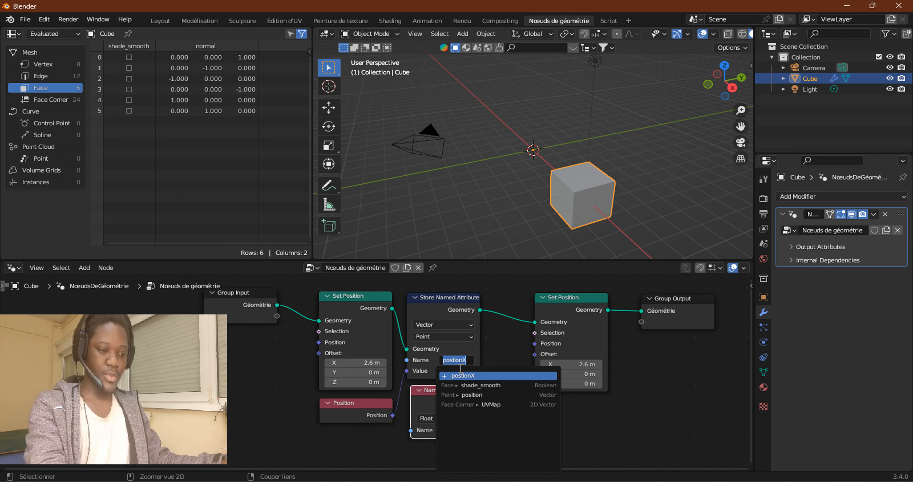
left_click(349, 439)
left_click(452, 432)
key("ctrl+v")
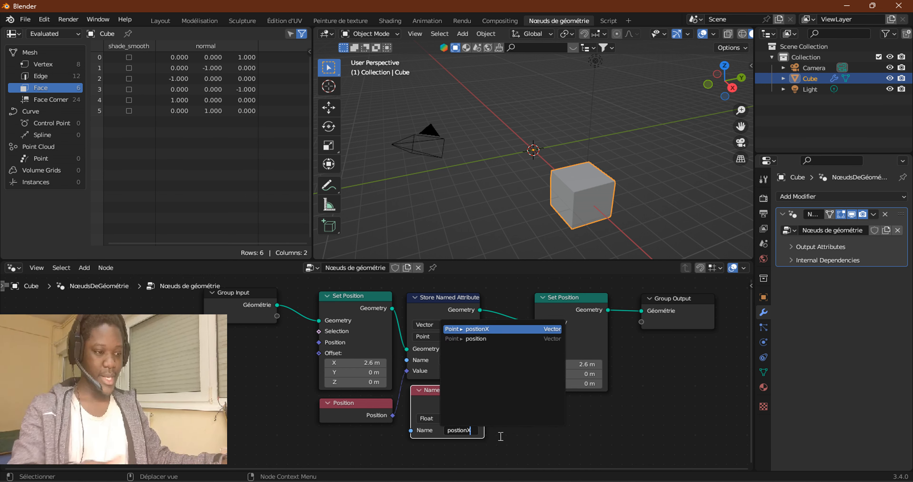
key("Return")
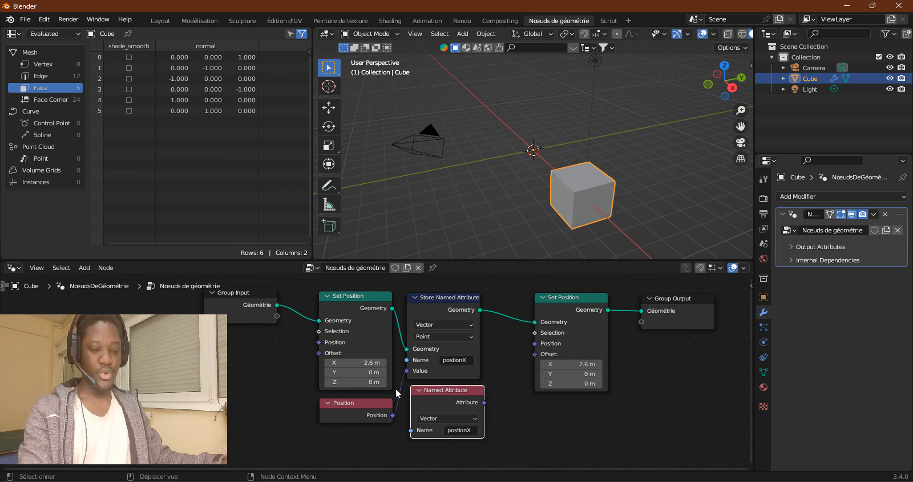
right_click(451, 390)
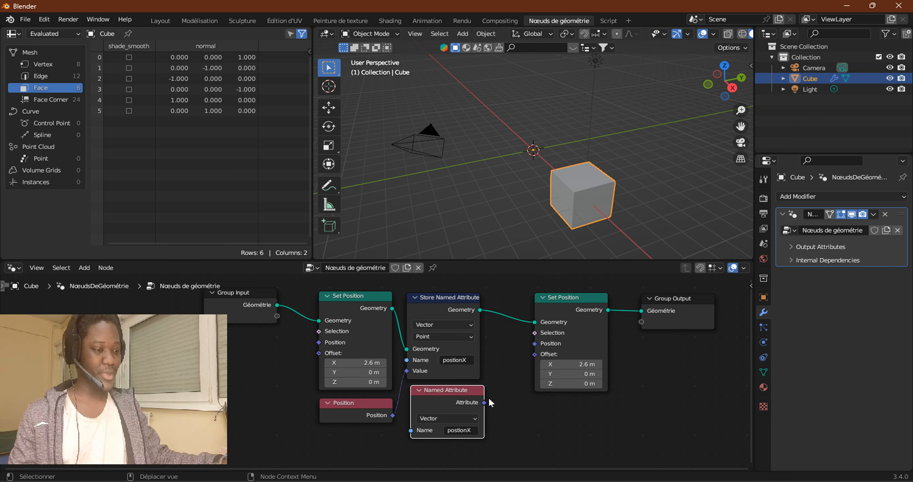
Connect the Named Attribute node's Attribute output to the Offset input of the second Set Position node
left_click_drag(486, 402, 542, 354)
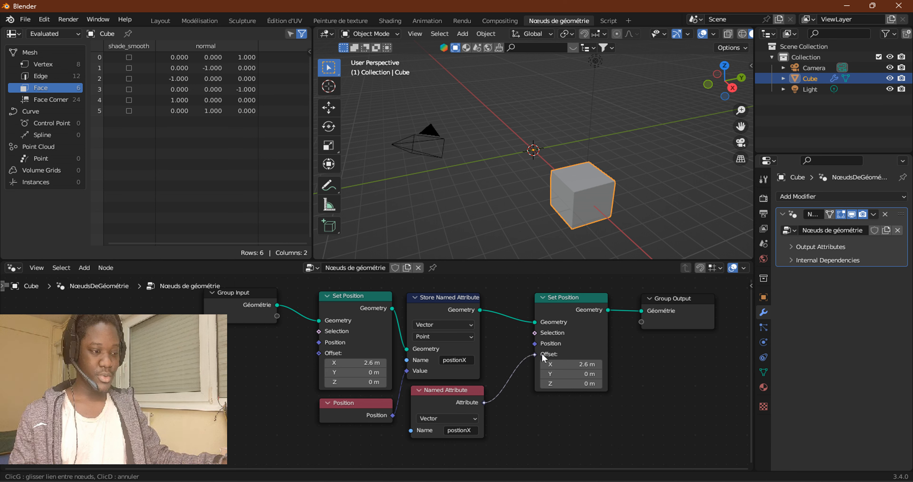
left_click_drag(541, 353, 541, 353)
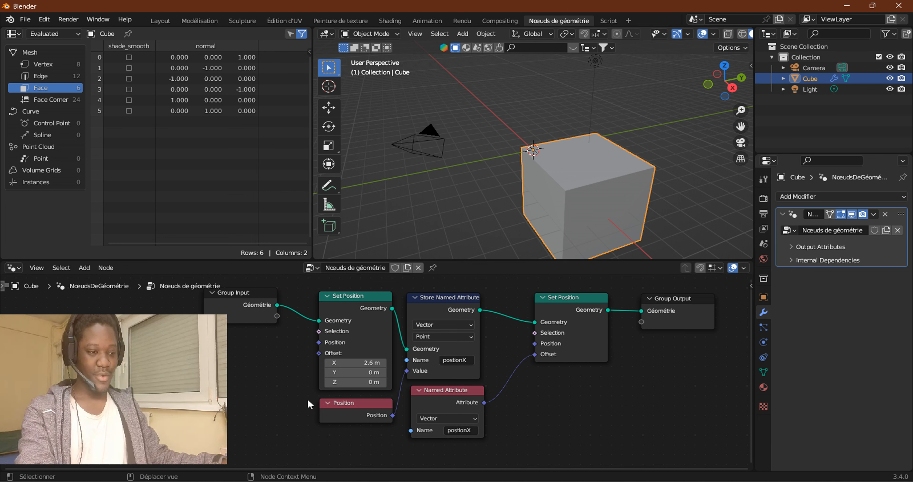
Add an active Viewer below the second Set Position, fed by the Named Attribute's value and the Store Named Attribute's geometry
left_click(84, 268)
mouse_move(117, 113)
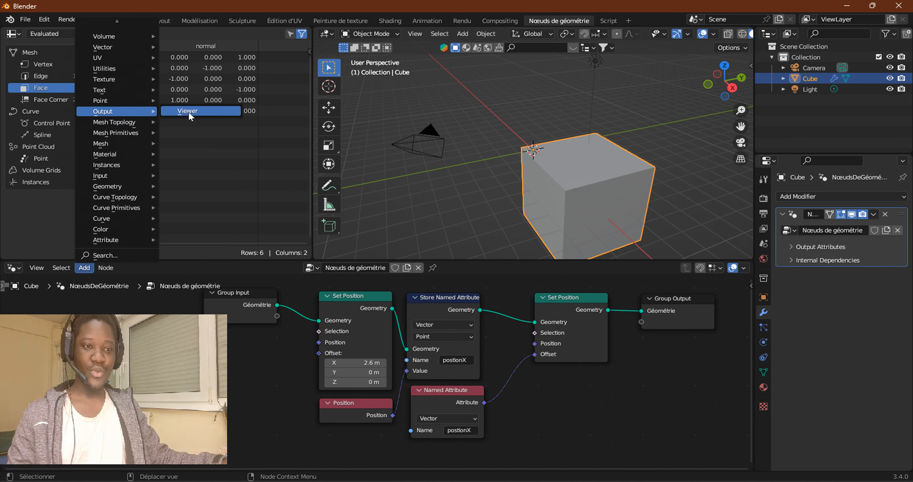
left_click(198, 112)
left_click(495, 400)
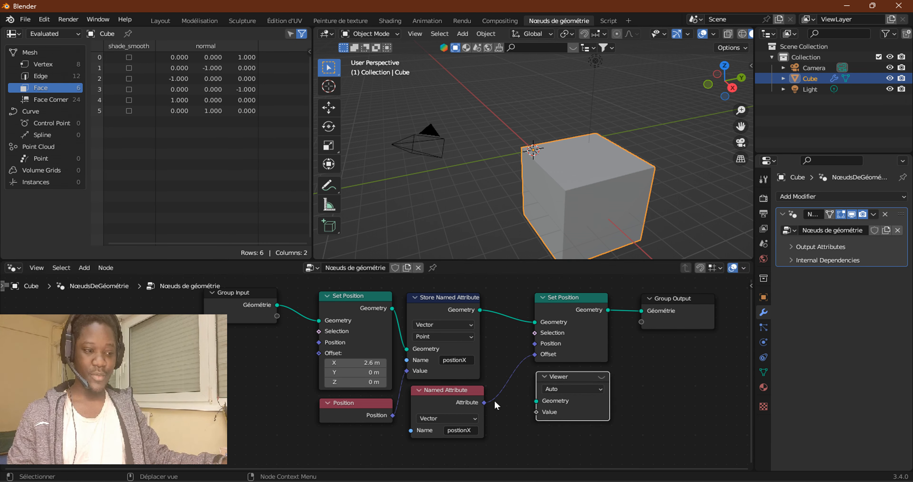
left_click_drag(484, 403, 537, 412)
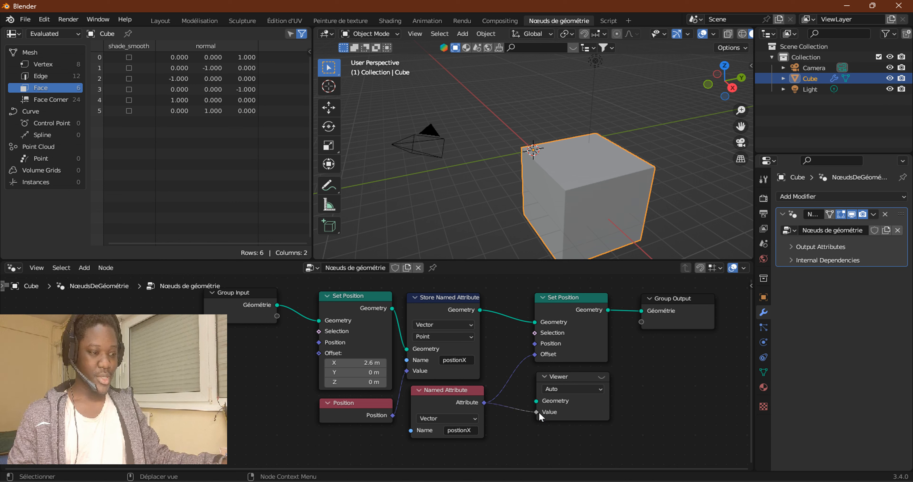
left_click_drag(479, 309, 537, 401)
left_click(602, 377)
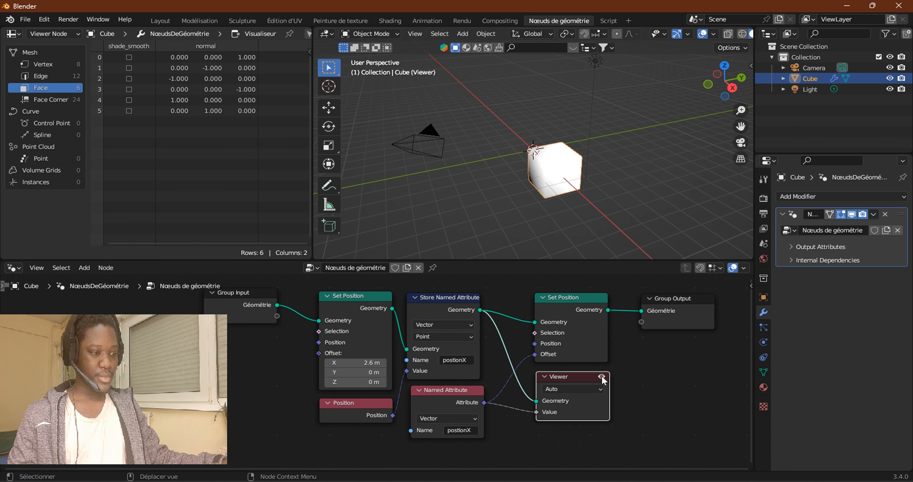
Toggle the Viewer preview off and on, and examine the mesh's Vertex data in the spreadsheet
left_click(602, 377)
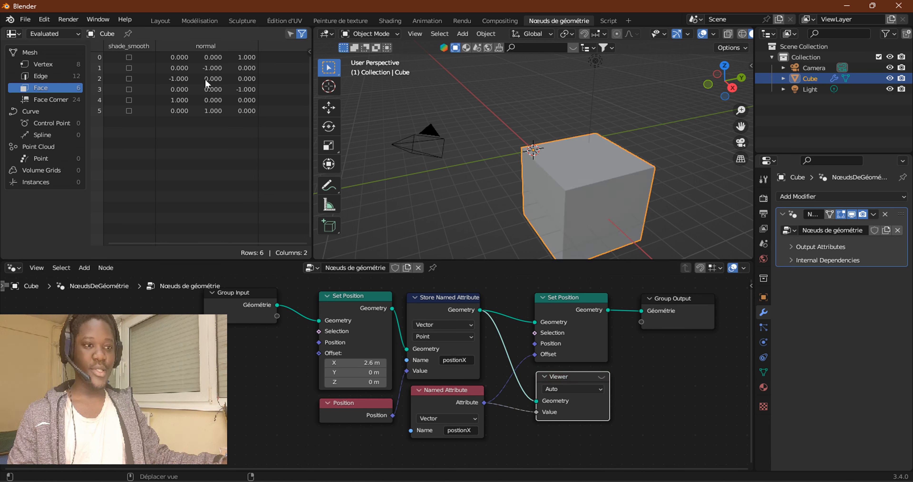
left_click(601, 377)
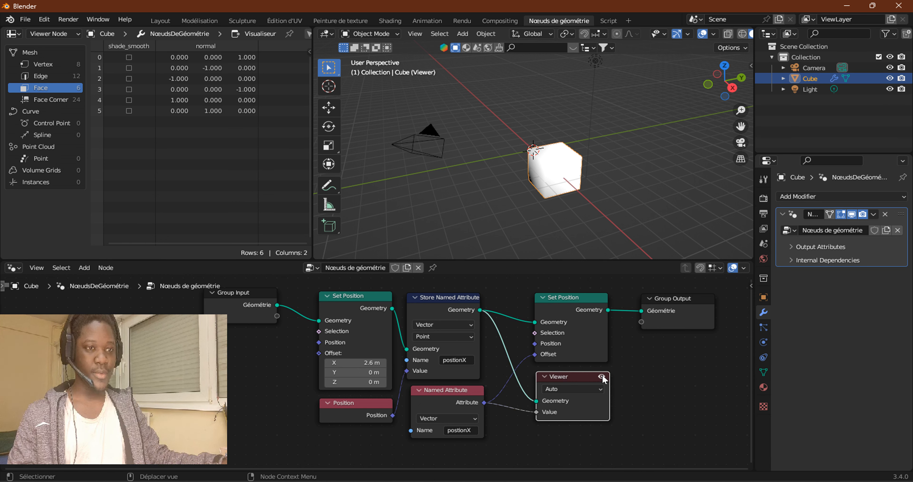
left_click(69, 63)
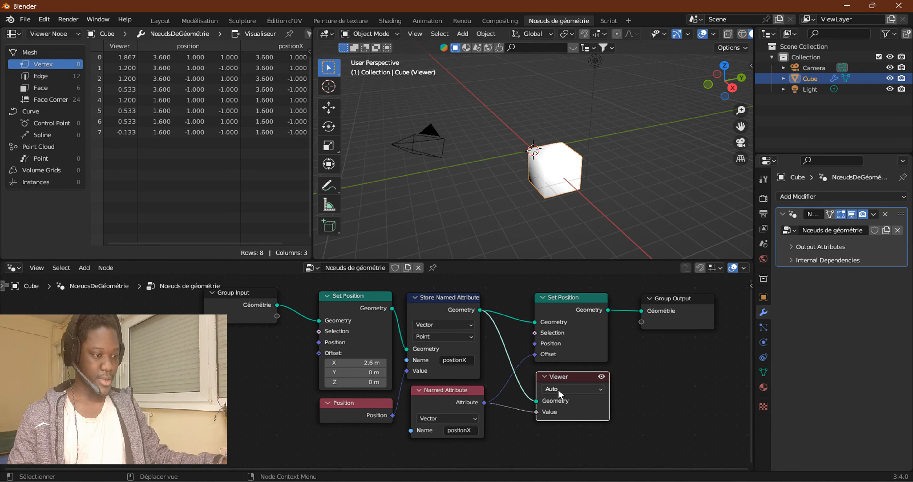
scroll(469, 422, "up", 1)
scroll(496, 436, "up", 2)
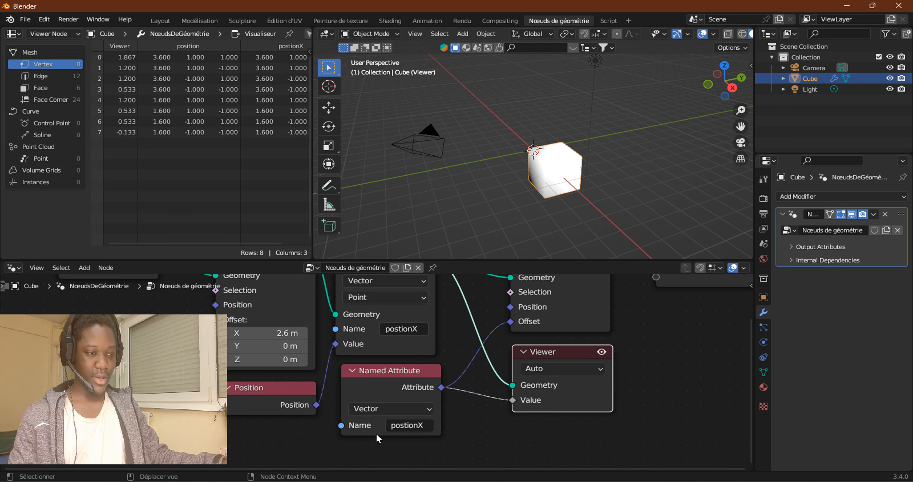
Add a String input node below Position, fill it with postionX, and try linking it to the Named Attribute's Name
scroll(386, 430, "down", 2)
middle_click_drag(386, 430, 410, 439)
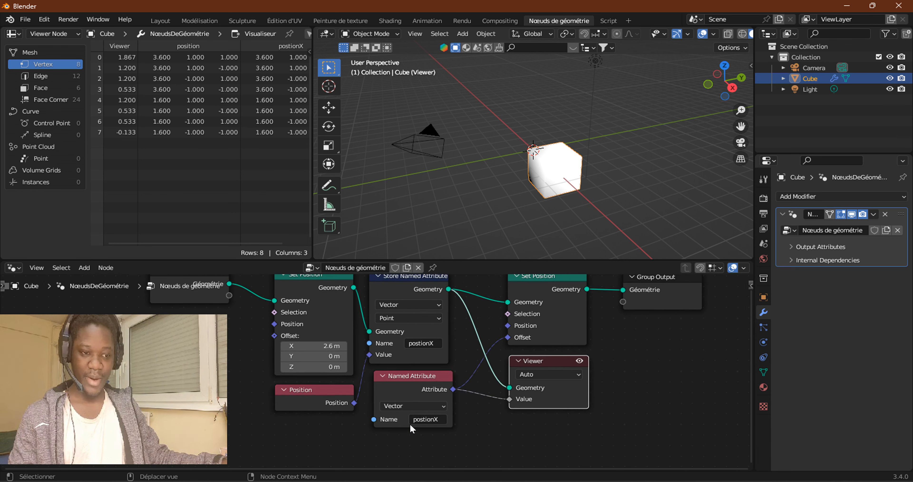
left_click(84, 267)
left_click(84, 268)
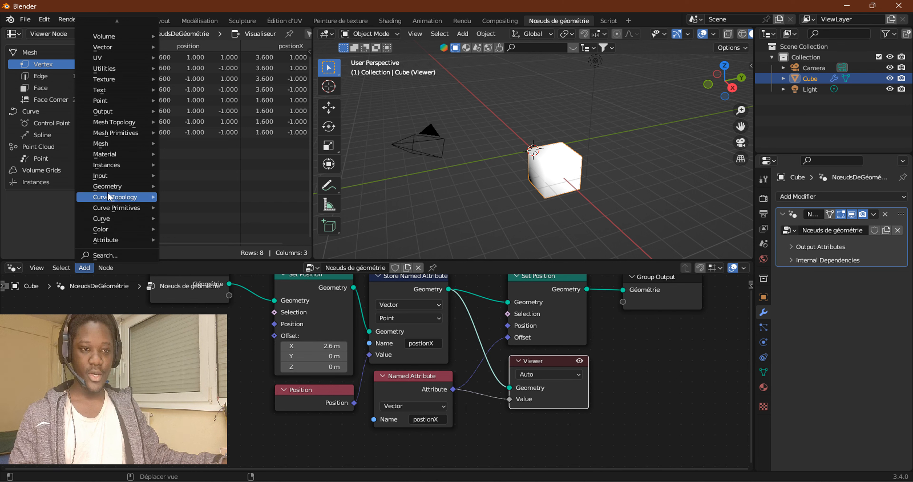
mouse_move(111, 169)
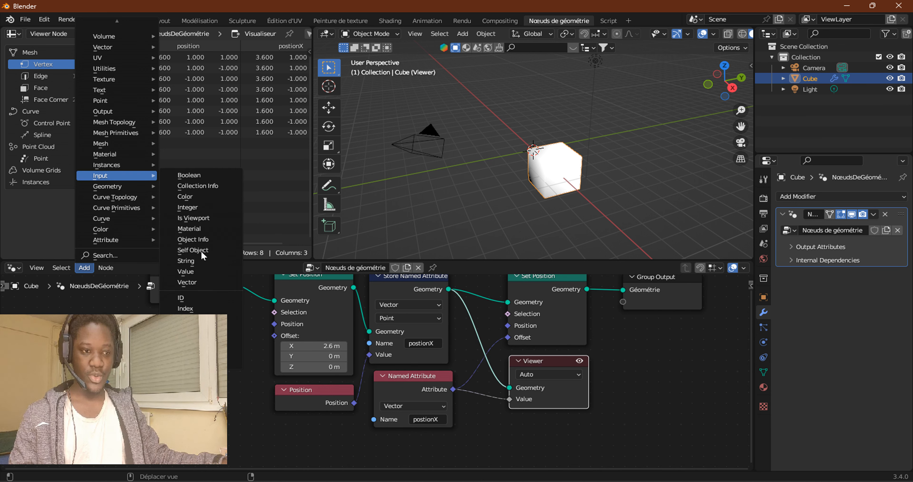
left_click(204, 262)
left_click(375, 443)
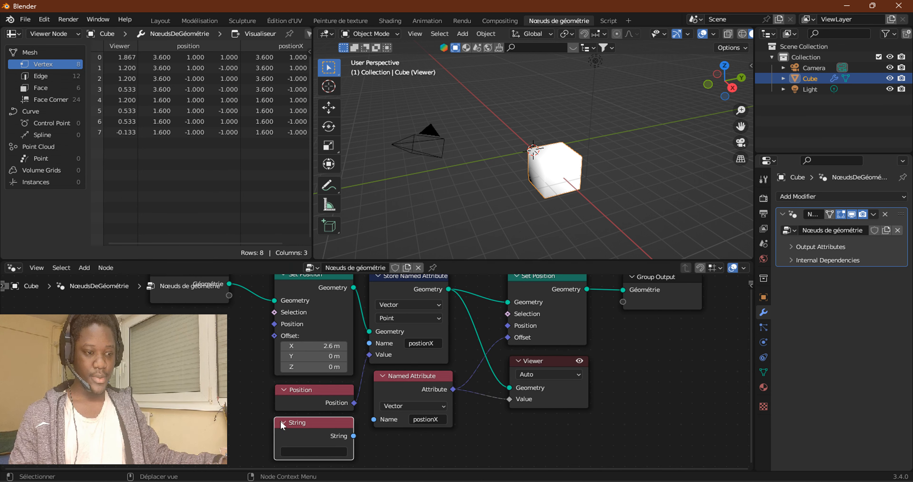
left_click(333, 450)
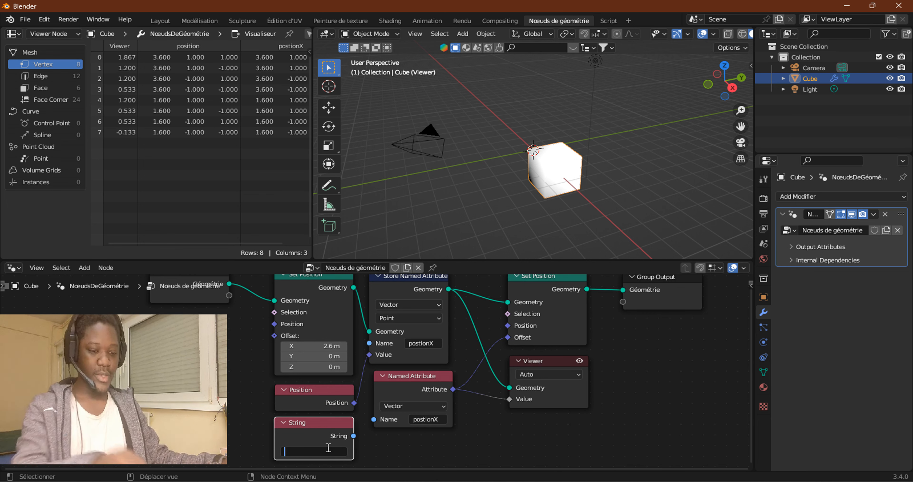
key("ctrl+v")
key("Return")
left_click_drag(354, 435, 372, 433)
key("Return")
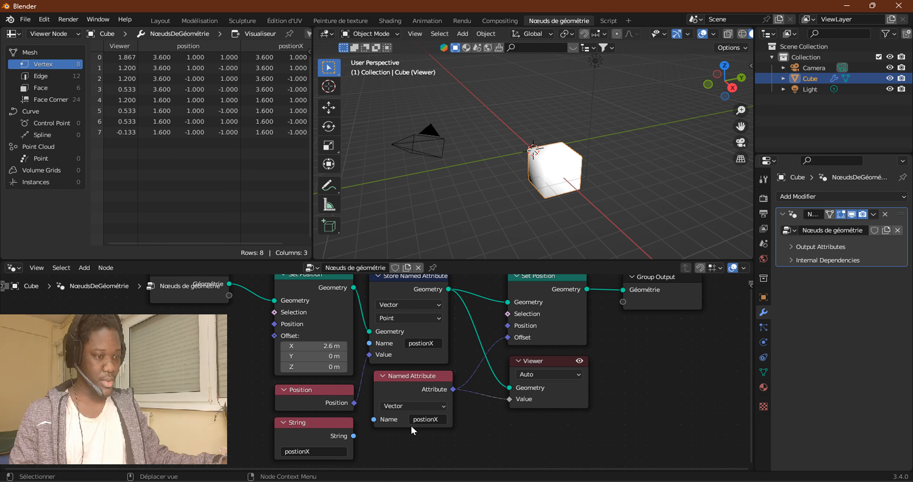
Delete the Viewer node connected to the Named Attribute and Store Named Attribute nodes
scroll(410, 421, "up", 1)
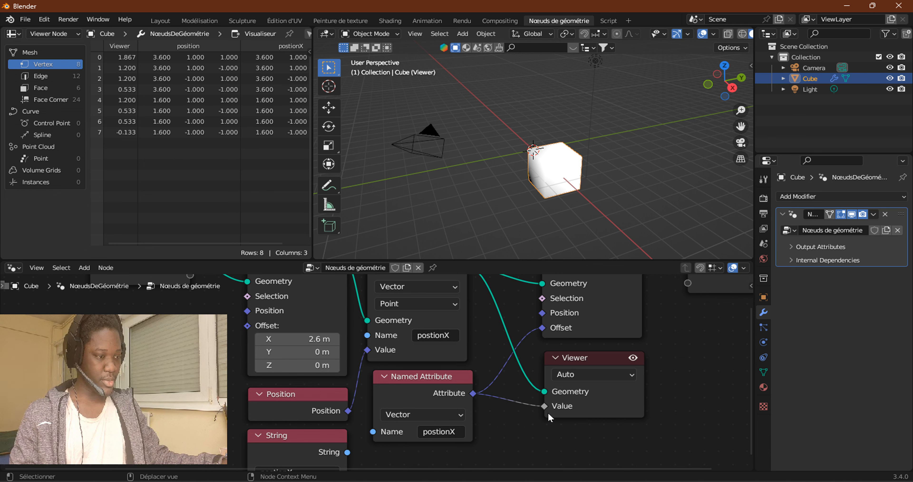
scroll(524, 417, "up", 1)
middle_click_drag(526, 417, 446, 396)
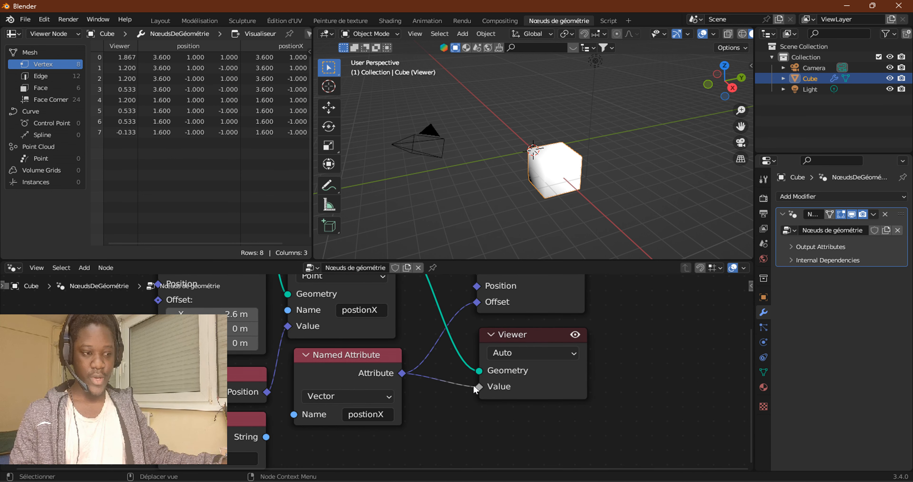
scroll(436, 388, "up", 3)
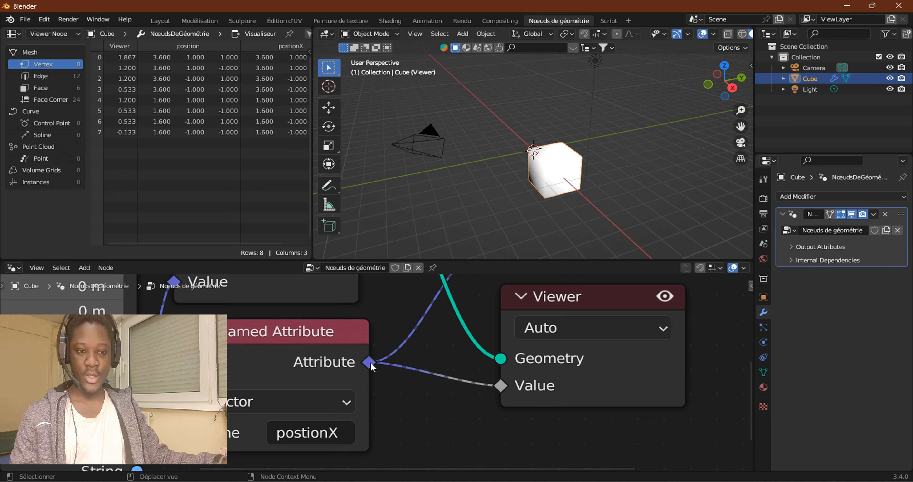
mouse_move(372, 366)
scroll(501, 390, "down", 4)
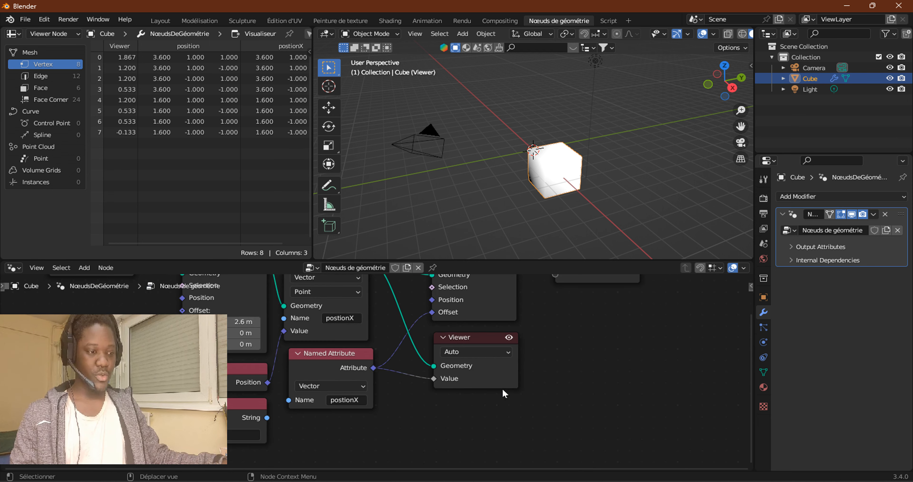
mouse_move(482, 374)
left_mouse_down()
mouse_move(502, 370)
mouse_move(488, 384)
left_mouse_up()
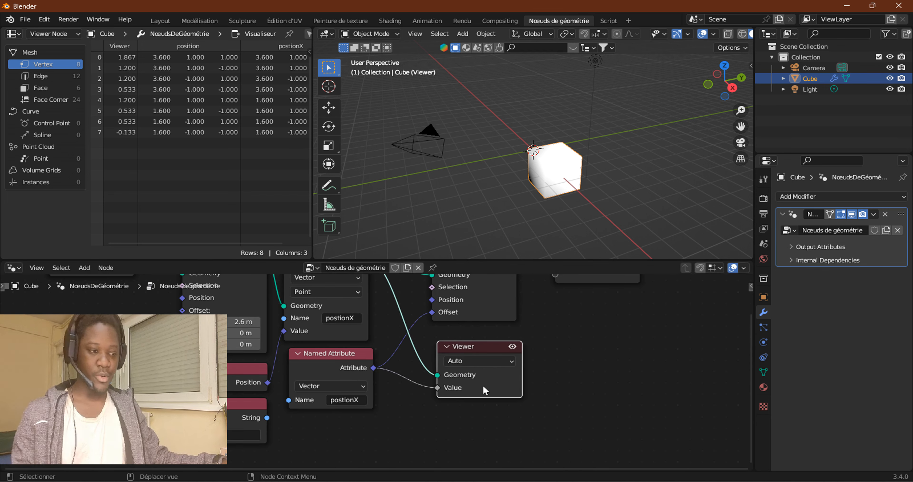
key("x")
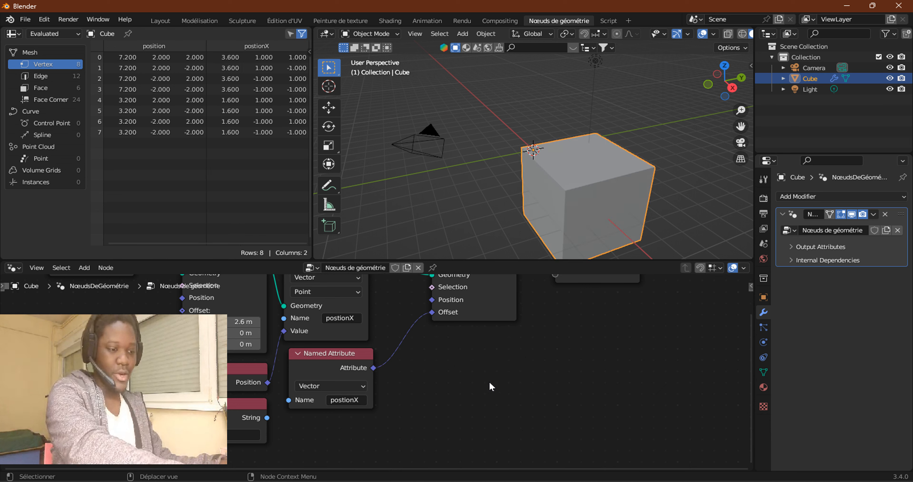
Preview the Named Attribute's Attribute output through a new, automatically linked Viewer node
left_click(375, 368, "ctrl+shift")
scroll(427, 404, "up", 3)
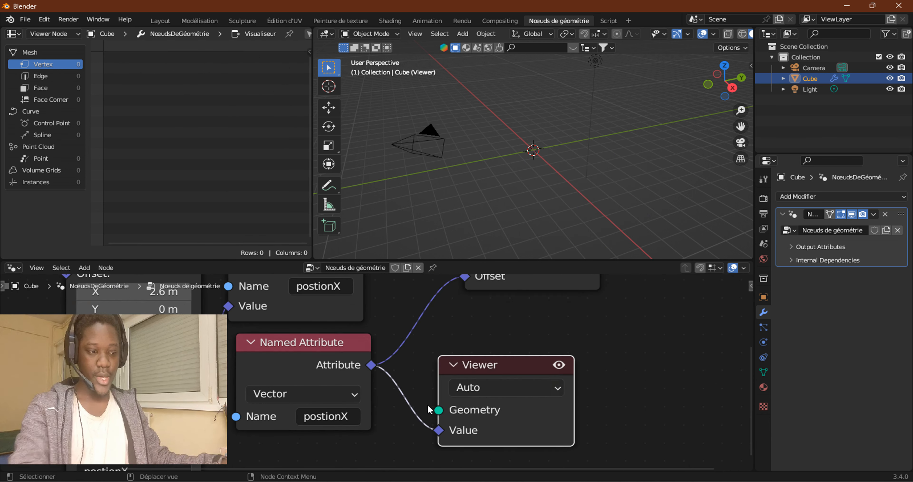
middle_click_drag(442, 419, 436, 371)
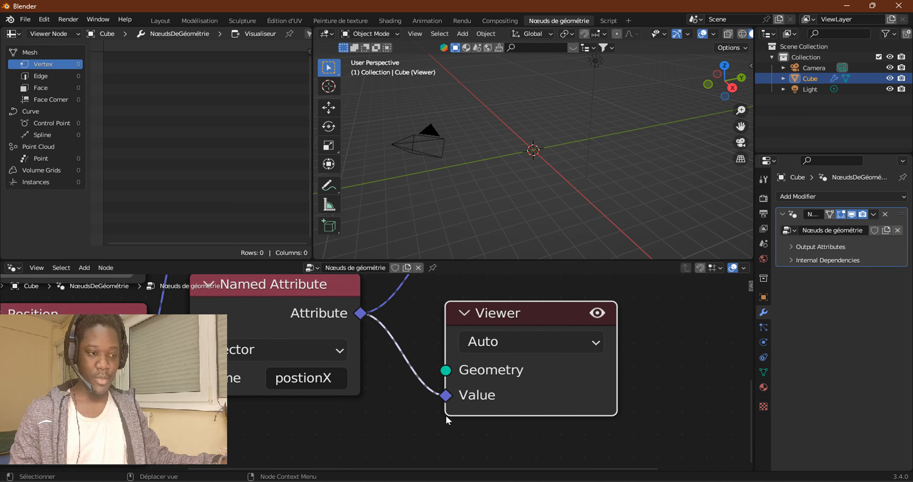
scroll(380, 358, "down", 2)
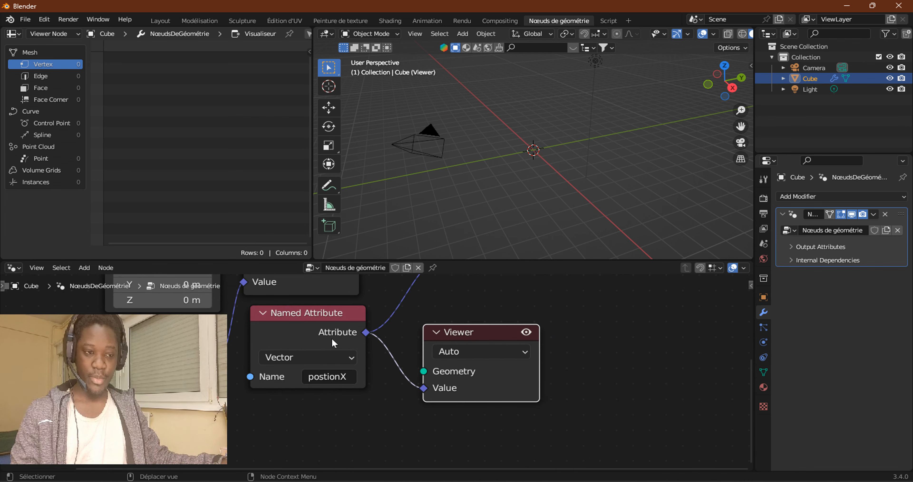
scroll(331, 339, "down", 2)
Delete the unconnected String node below the Position node
left_click(245, 392)
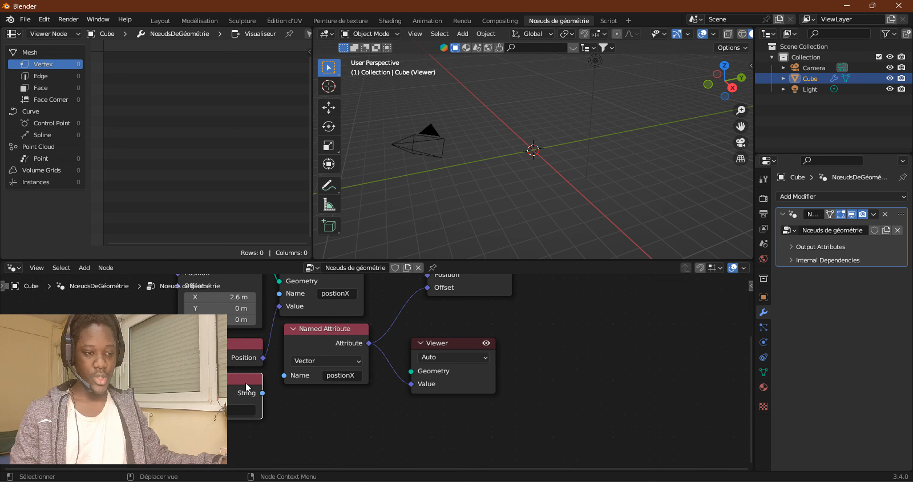
scroll(377, 370, "down", 2)
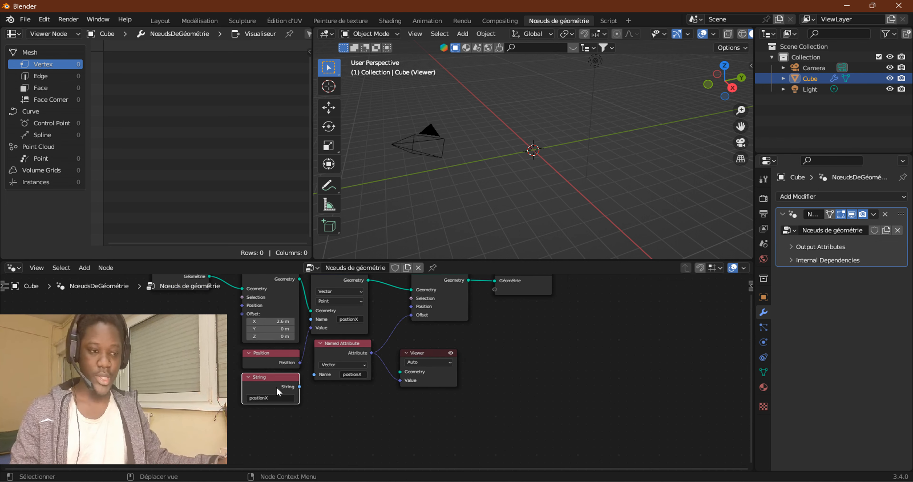
key("x")
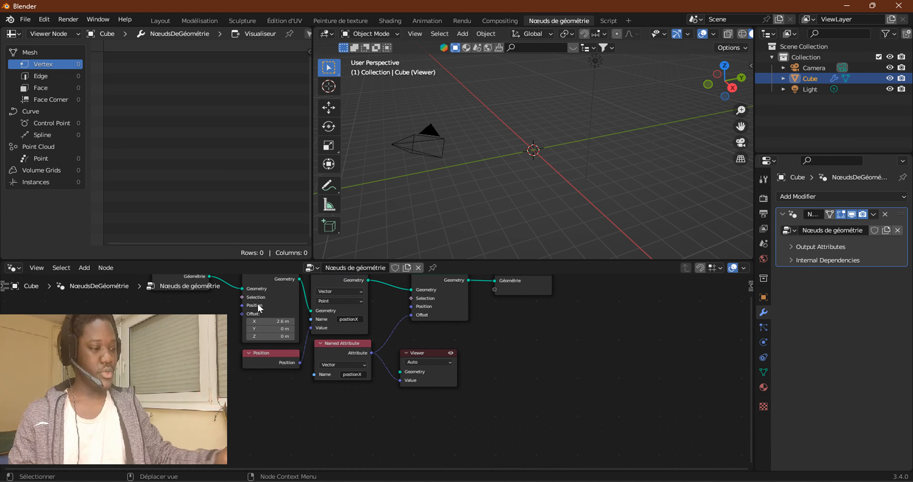
Connect Store Named Attribute's Geometry output to the Viewer's Geometry input, and compare the Viewer, position and postionX columns
middle_click_drag(353, 354, 349, 382)
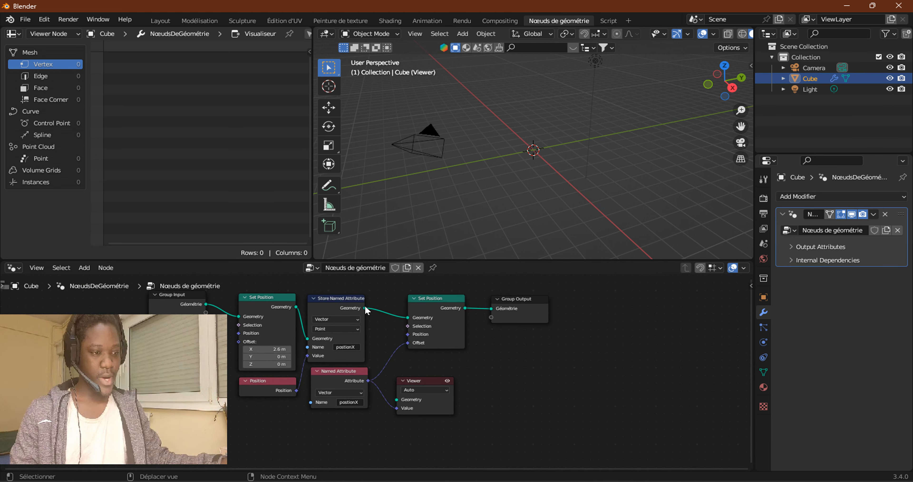
left_click_drag(364, 308, 397, 400)
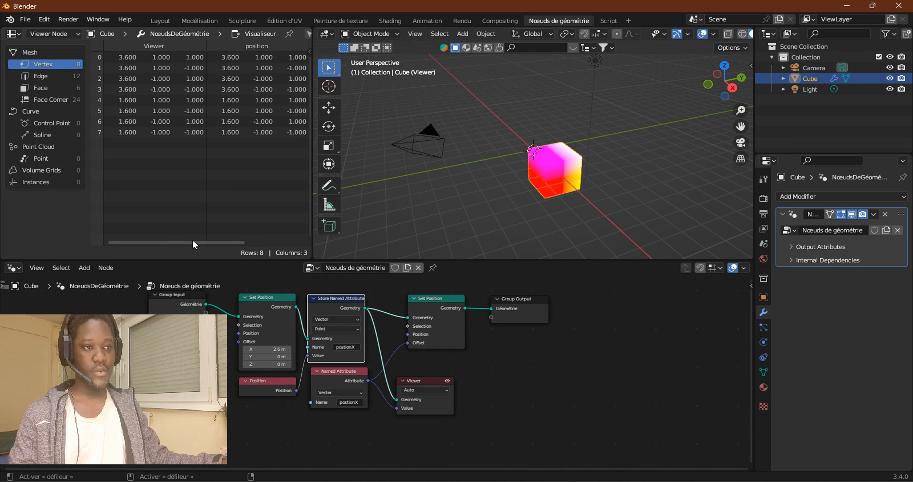
mouse_move(189, 241)
left_mouse_down()
mouse_move(226, 243)
mouse_move(201, 243)
left_mouse_up()
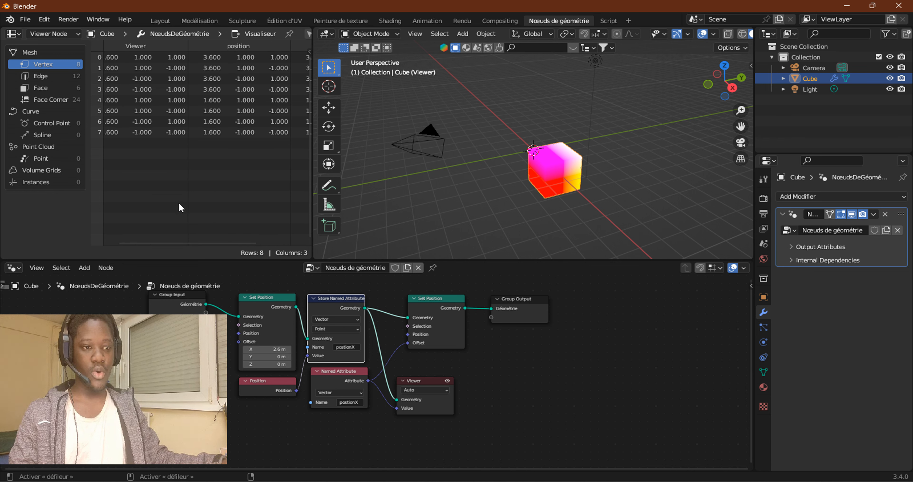
left_click_drag(206, 242, 273, 240)
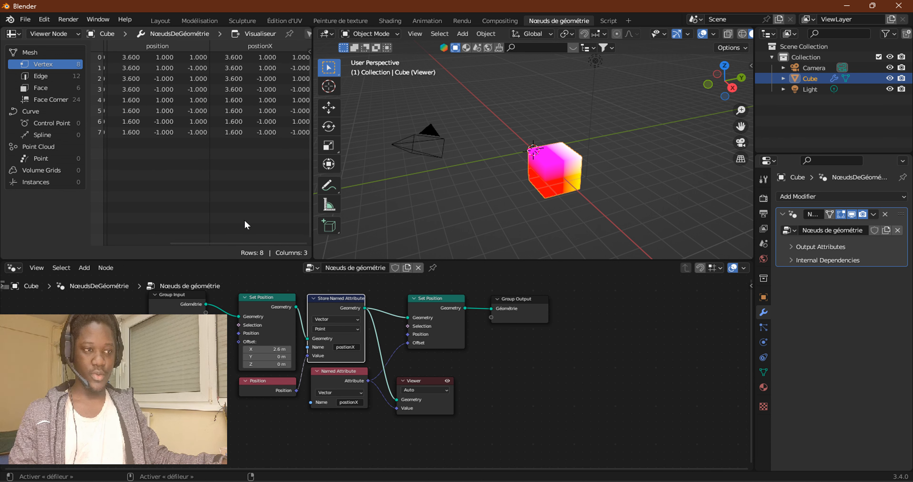
left_click_drag(234, 241, 162, 241)
Add a String input node below the Position node and set its text to "postionX"
middle_click_drag(335, 361, 410, 320)
scroll(380, 341, "up", 4)
scroll(345, 333, "up", 1)
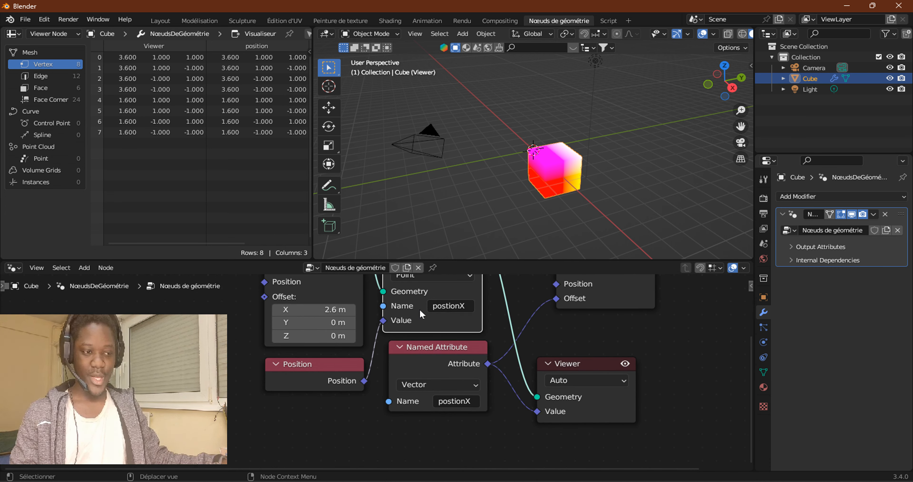
left_click(84, 267)
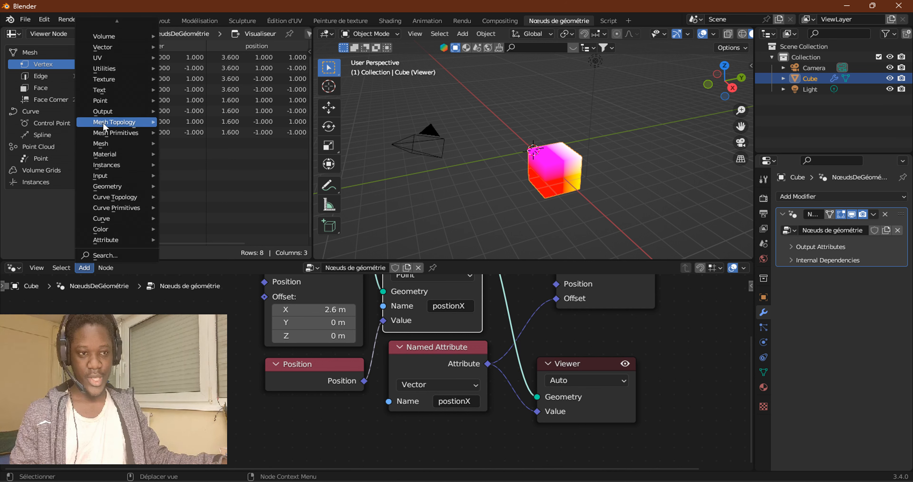
mouse_move(105, 177)
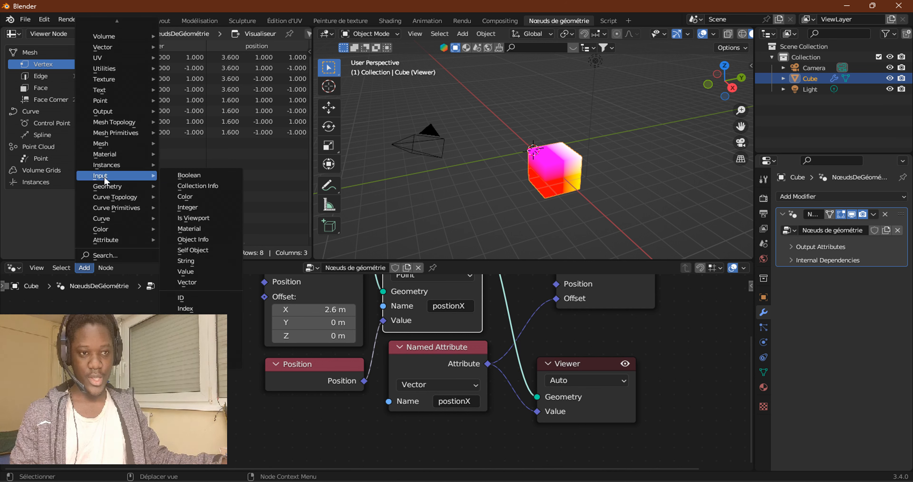
left_click(185, 261)
left_click(260, 396)
left_click(303, 434)
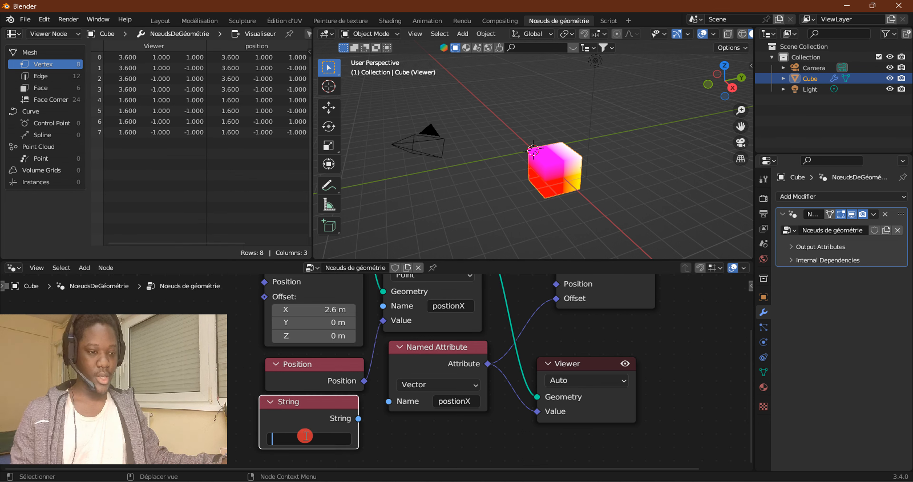
type("postionX")
key("Return")
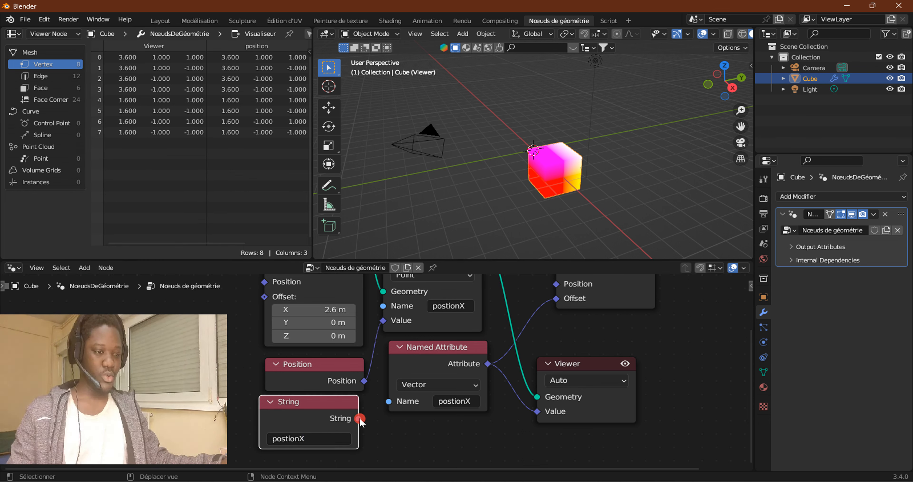
Connect the String output to the Name inputs of Store Named Attribute and Named Attribute, and move Named Attribute slightly lower
left_click_drag(358, 418, 383, 306)
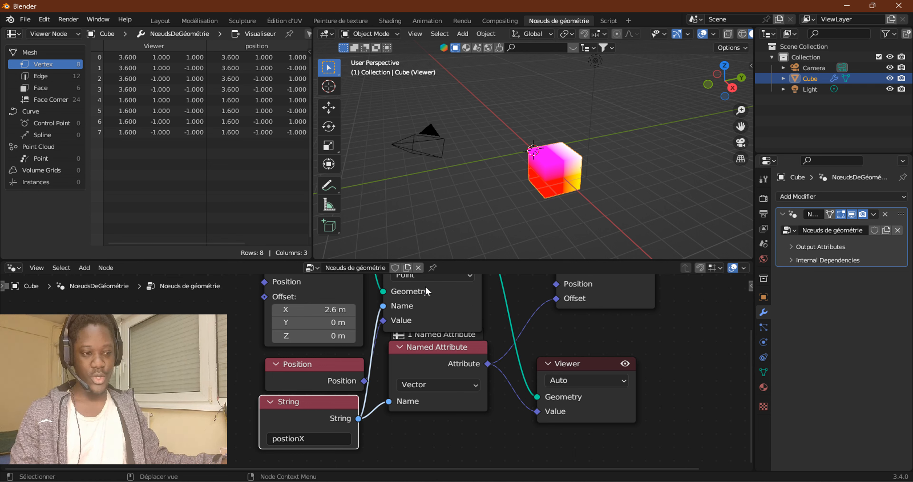
scroll(408, 311, "down", 1)
scroll(400, 308, "down", 1)
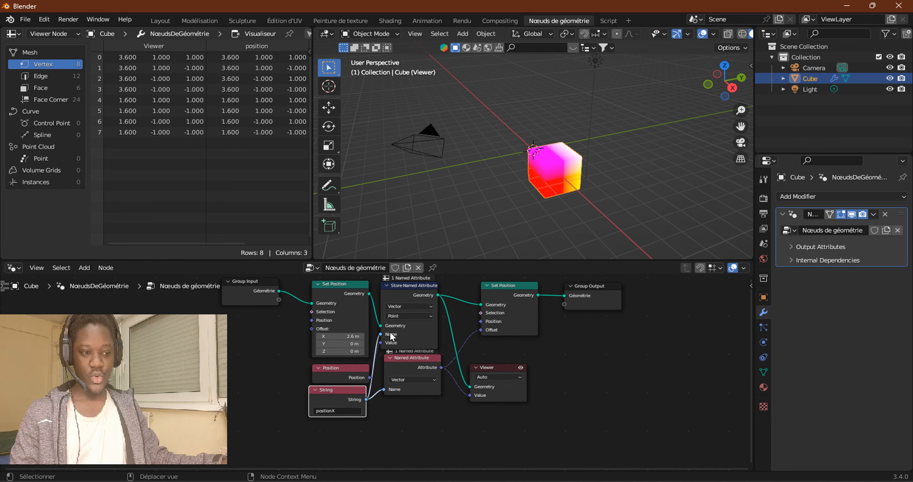
left_click_drag(407, 361, 410, 372)
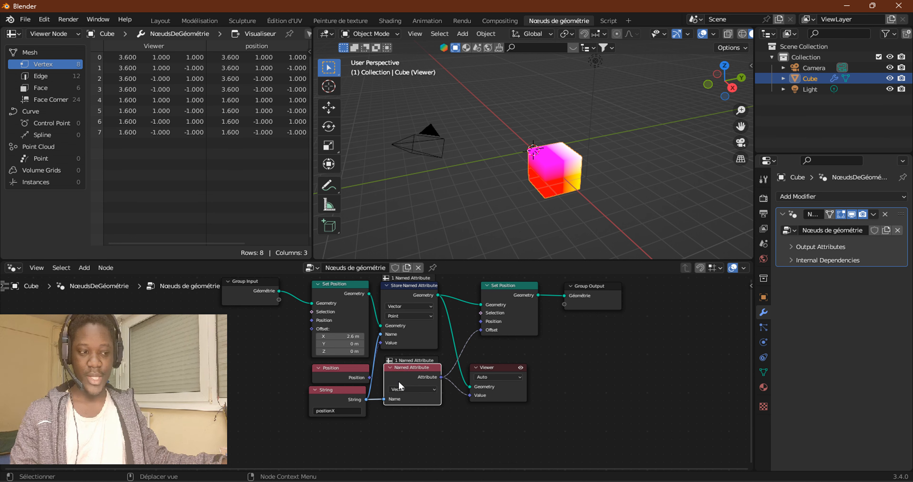
scroll(501, 370, "up", 3)
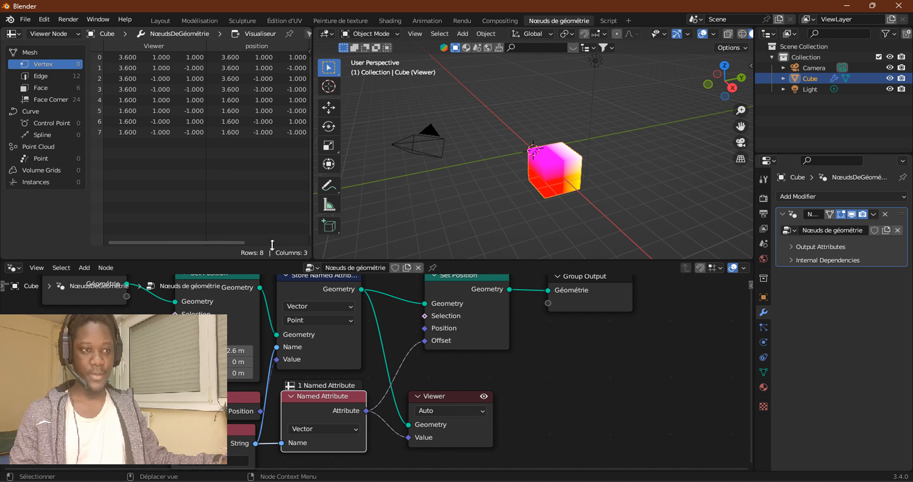
left_click(312, 290)
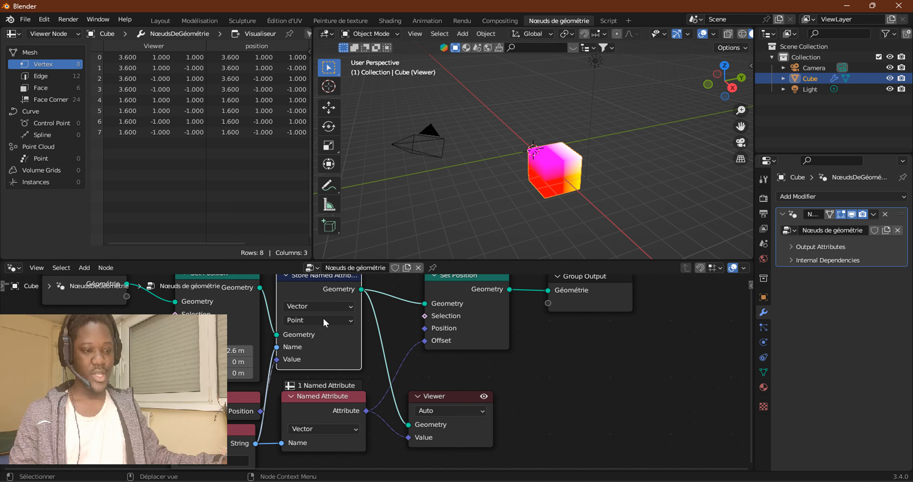
scroll(324, 328, "down", 2)
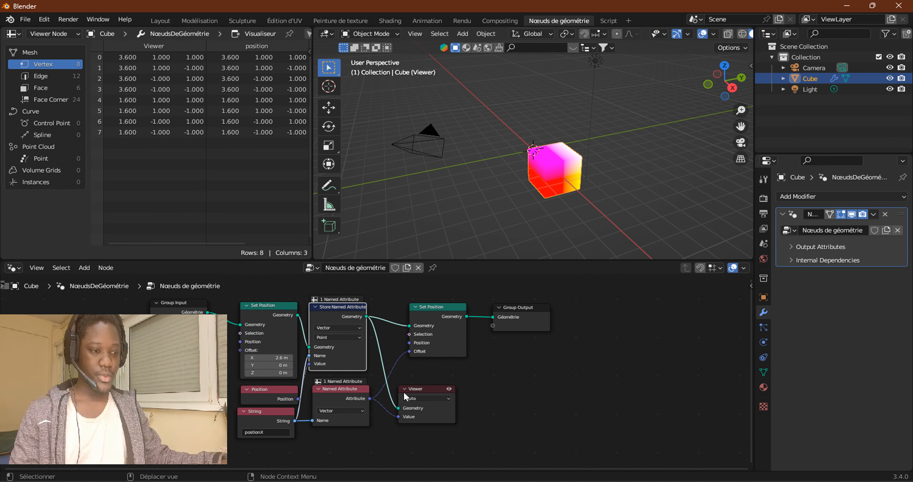
scroll(406, 392, "up", 2)
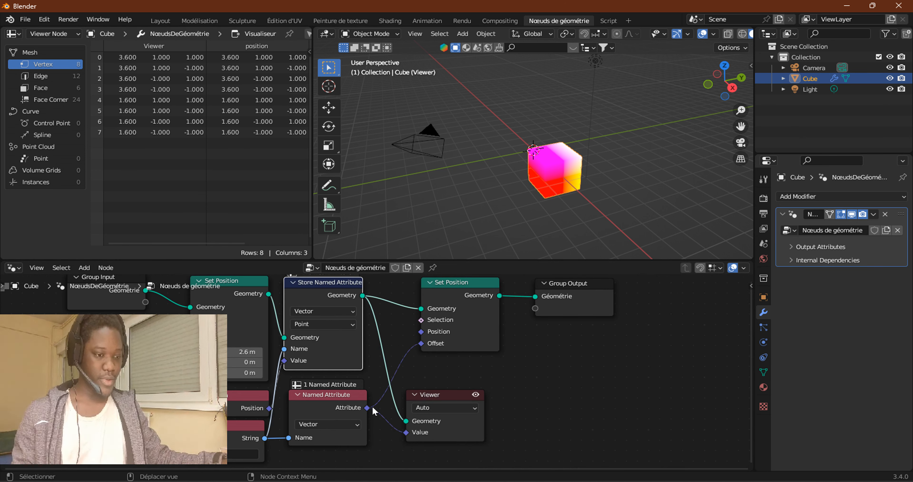
Move Group Output farther along, link the second Set Position's Geometry to the Viewer, and place the Viewer below Group Output
scroll(489, 316, "down", 1)
left_click_drag(540, 316, 587, 311)
left_click(472, 313, "ctrl+shift")
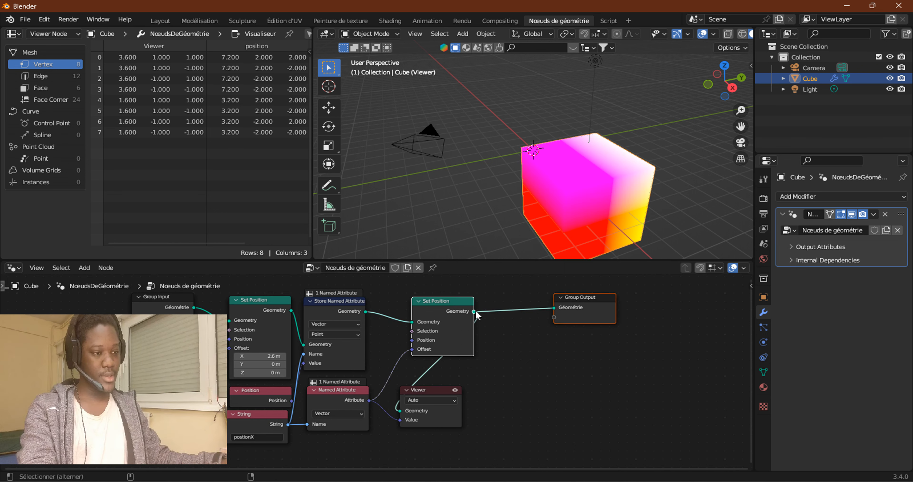
left_click_drag(422, 383, 491, 378)
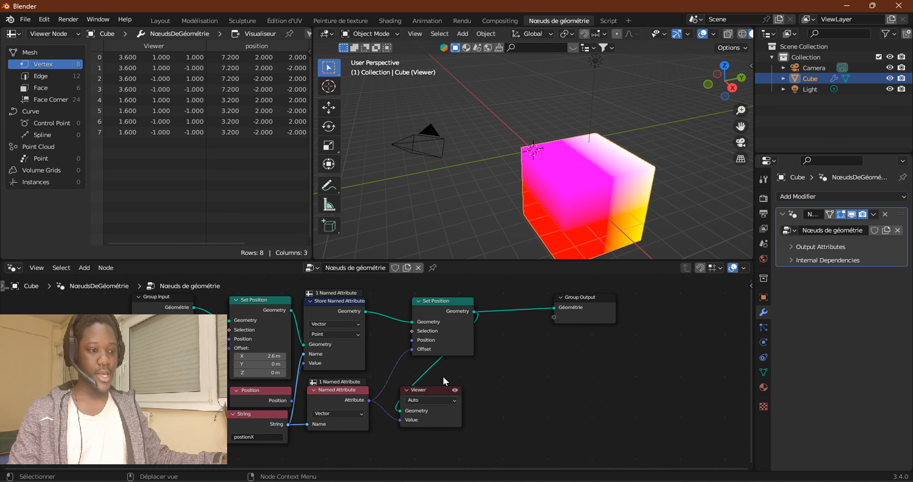
left_click_drag(425, 385, 557, 364)
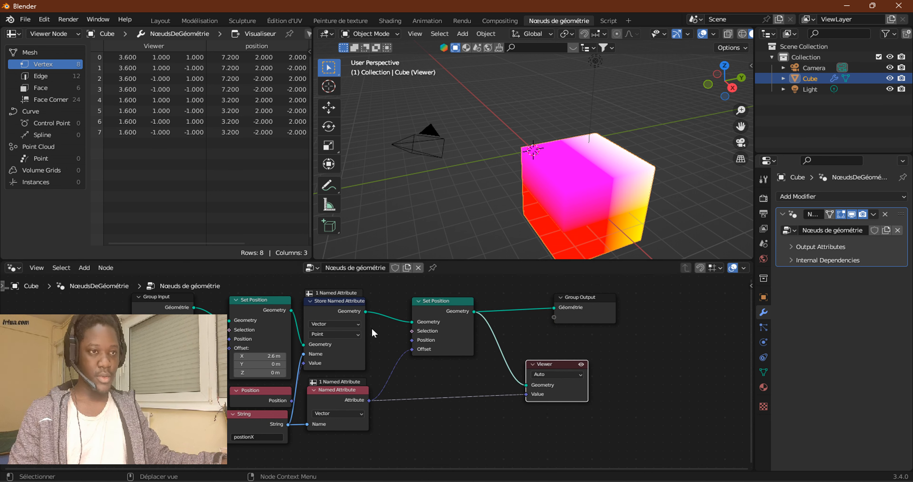
Examine the spreadsheet columns alongside Named Attribute's links to the second Set Position's Offset and the Viewer
left_click_drag(192, 243, 206, 230)
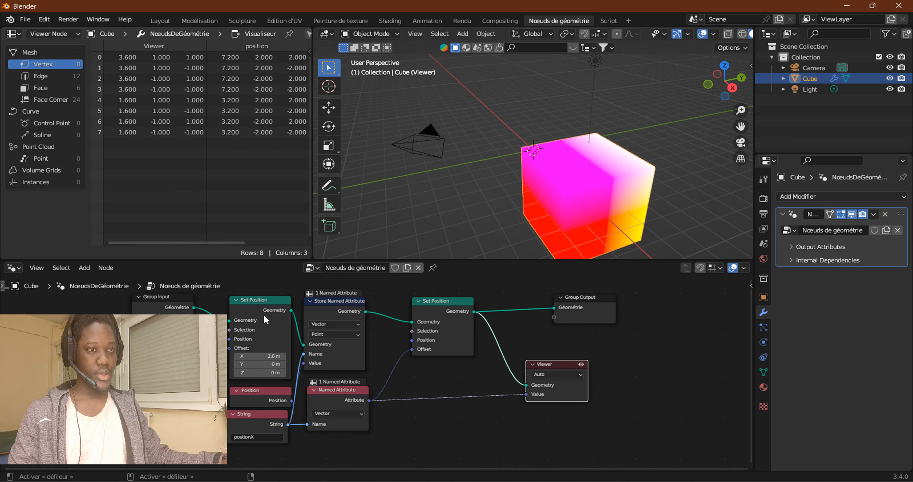
scroll(455, 402, "up", 5)
scroll(444, 380, "down", 3)
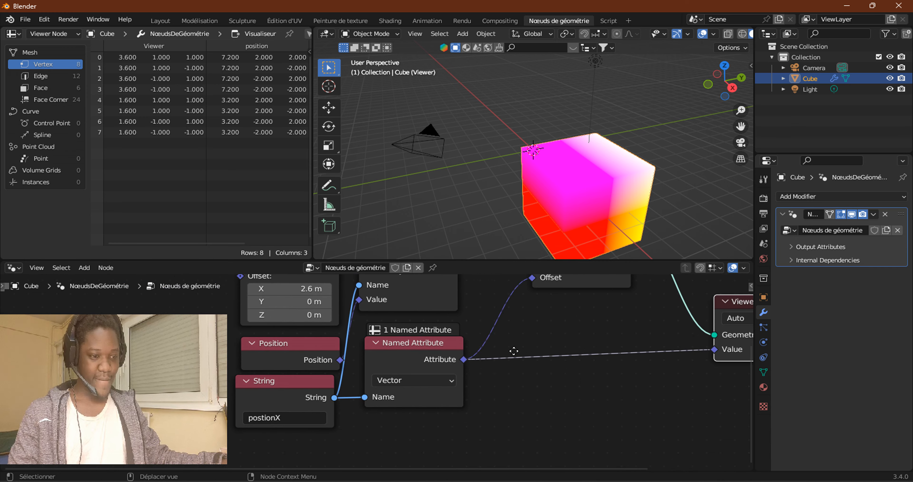
scroll(494, 369, "up", 1)
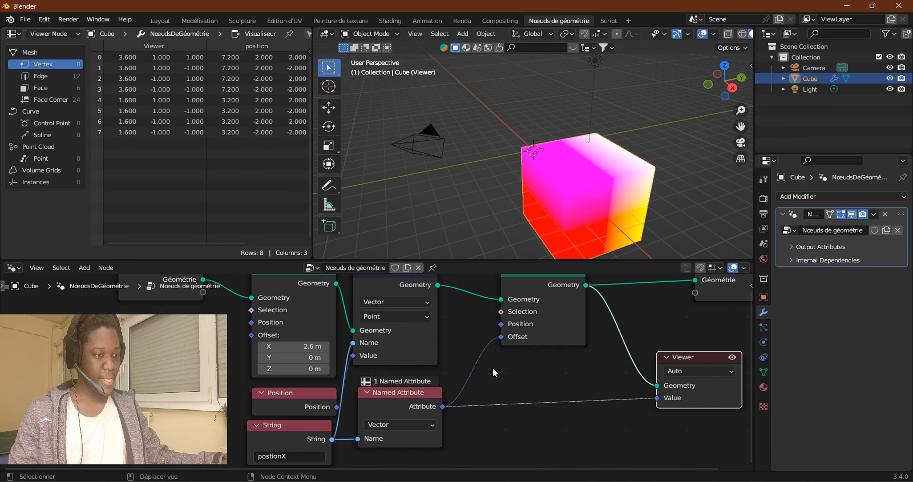
scroll(493, 370, "down", 3)
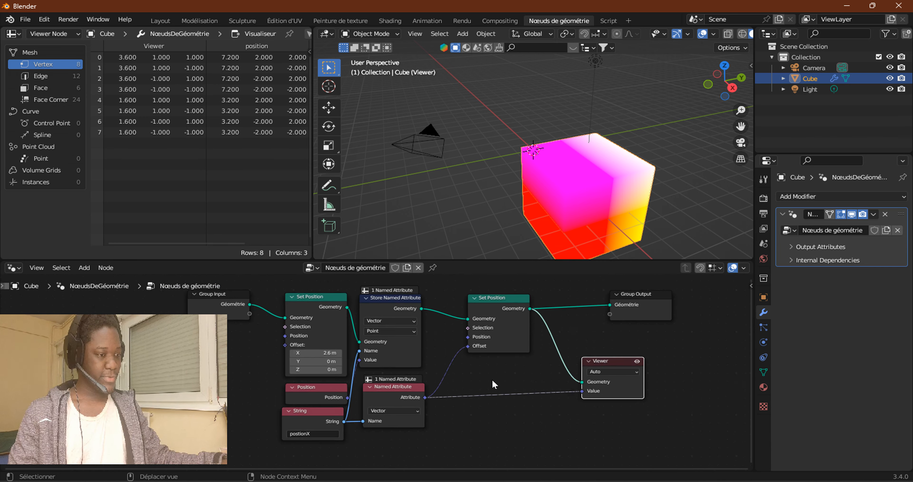
scroll(492, 378, "up", 1)
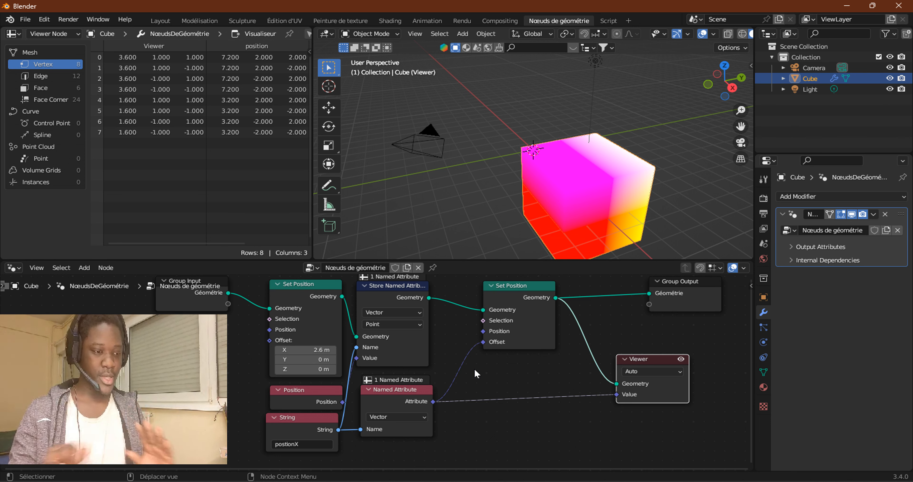
scroll(429, 354, "down", 2)
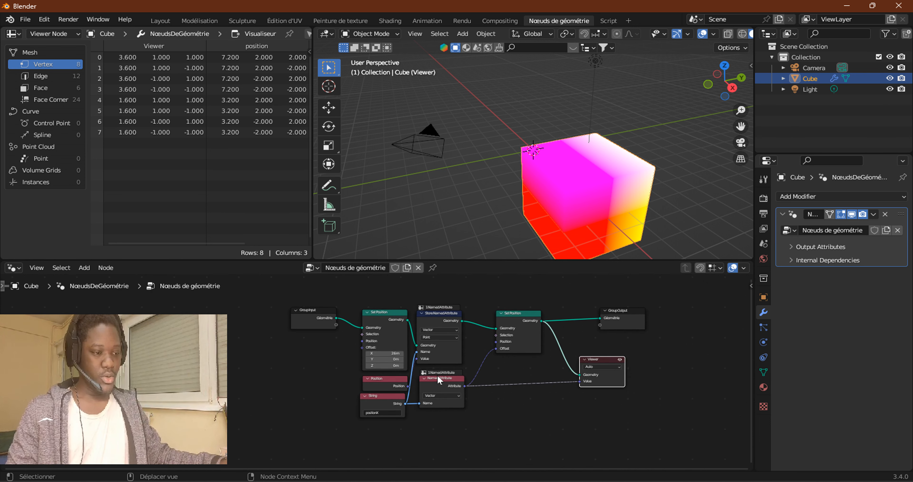
Review the node order from Group Input through the first Set Position to Store Named Attribute
left_click(438, 377)
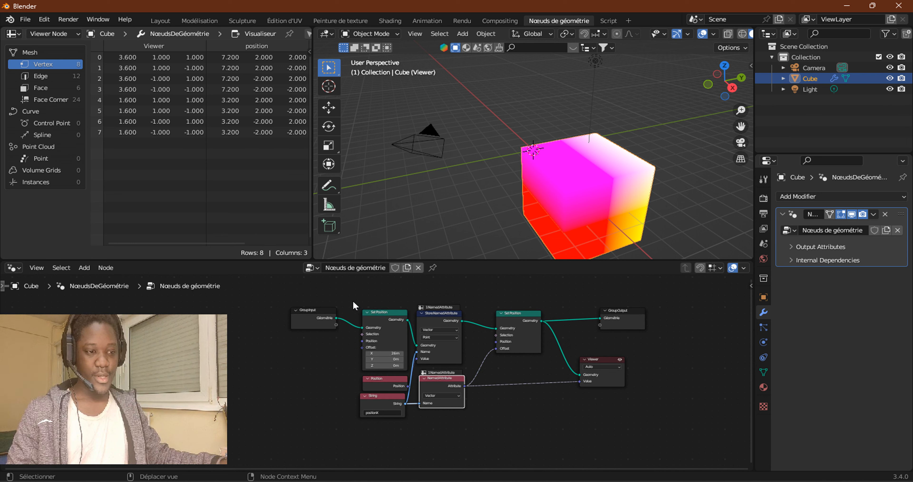
left_click(430, 320)
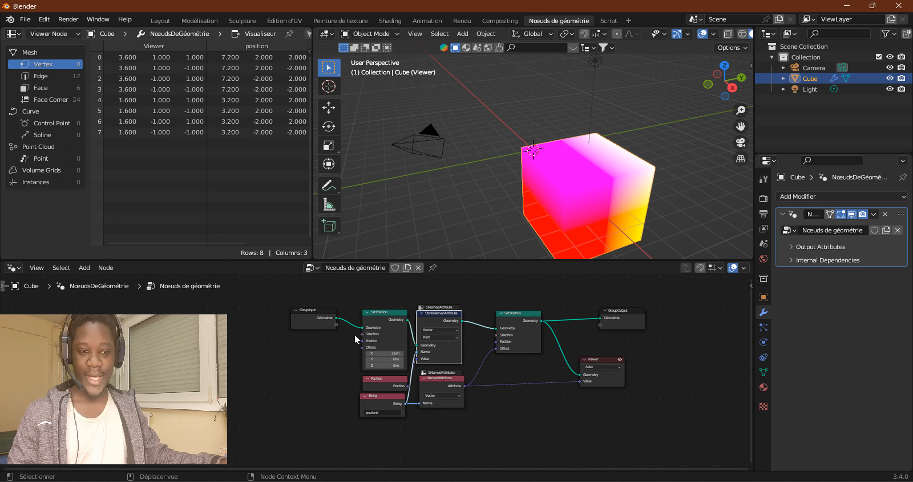
scroll(359, 327, "up", 3)
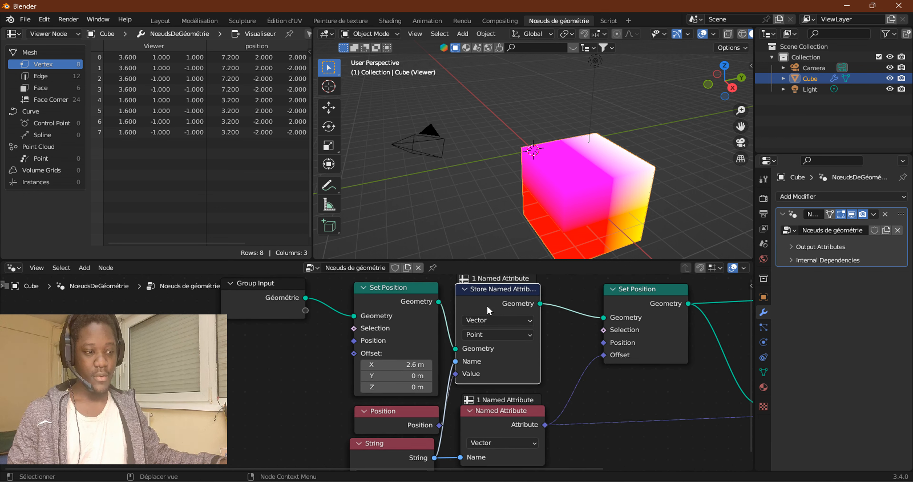
left_click_drag(465, 309, 463, 312)
left_click(288, 303)
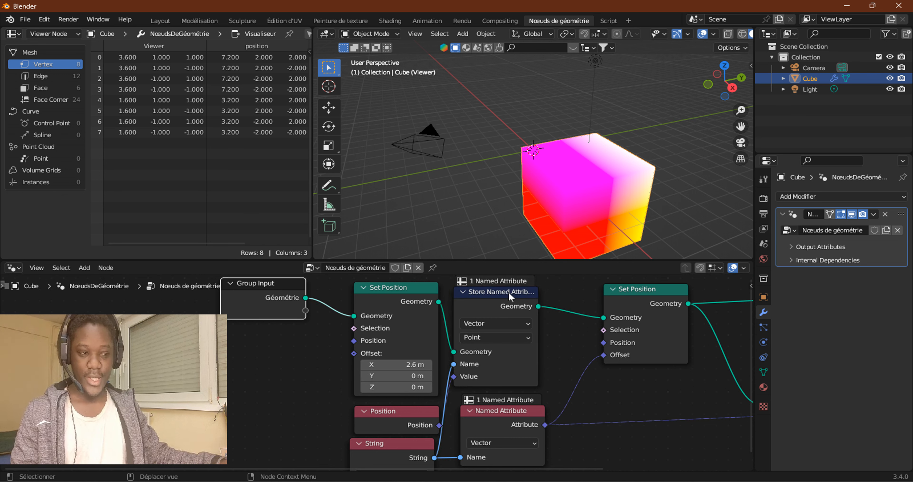
left_click(377, 300)
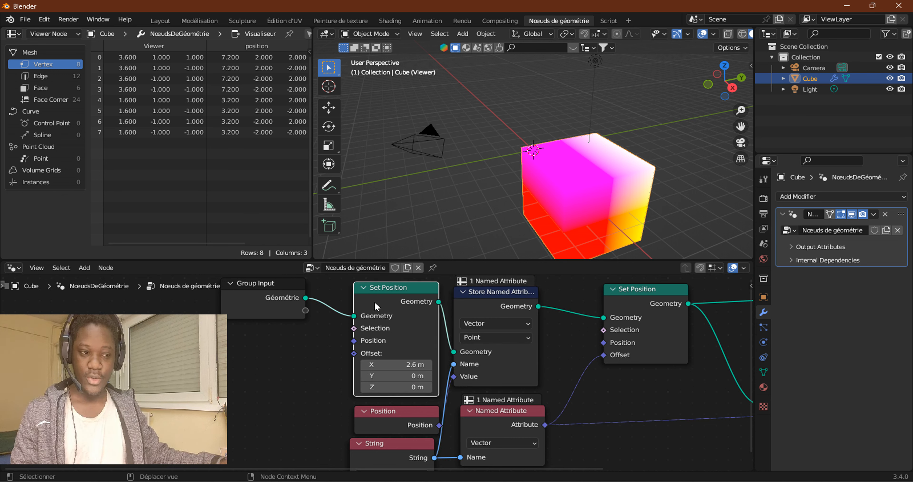
left_click(496, 299)
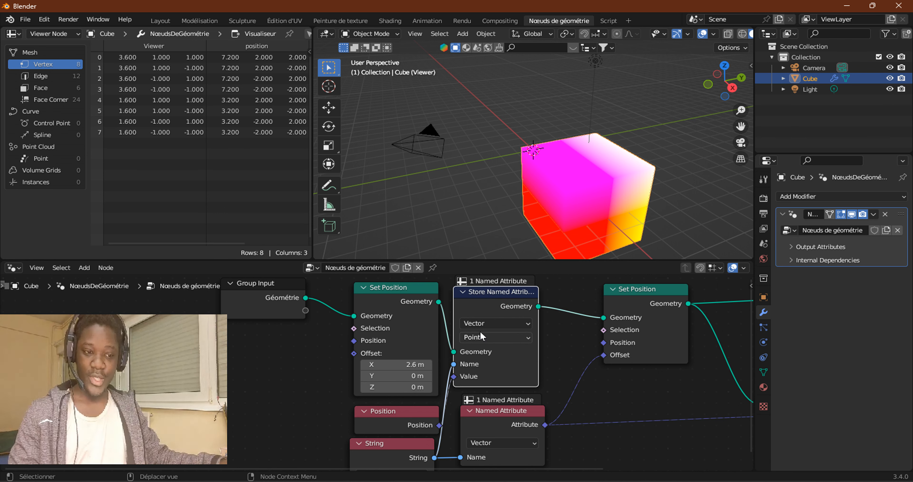
left_click(369, 290)
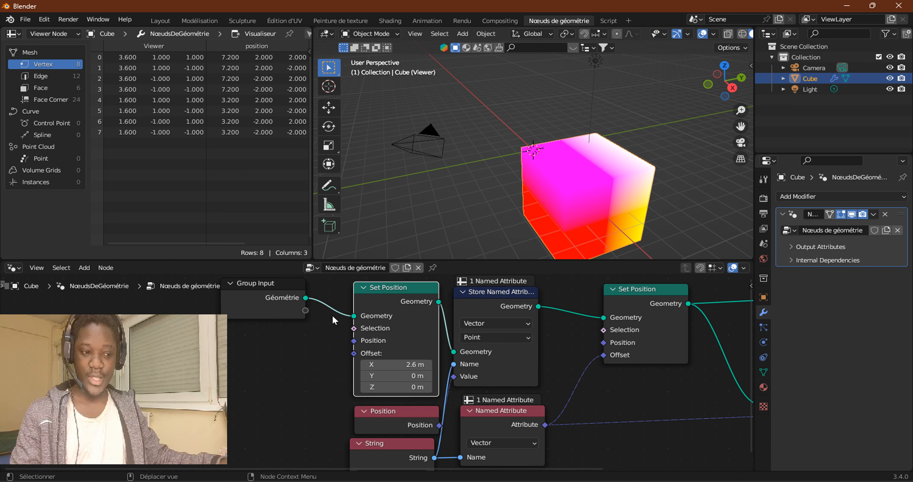
Move the String and Named Attribute nodes ahead of the first Set Position, and cut the Attribute links to the second Set Position and Viewer
left_click(495, 413)
scroll(495, 412, "down", 2)
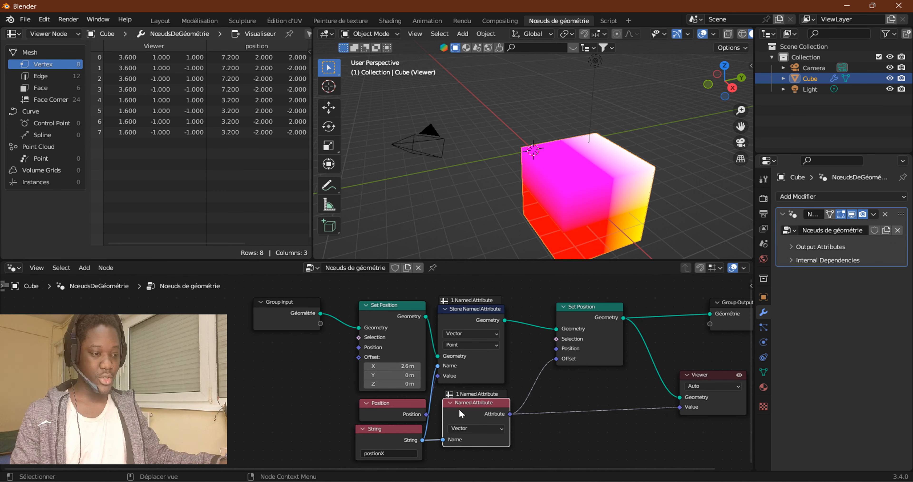
left_click_drag(401, 430, 236, 391)
left_click_drag(476, 414, 285, 403)
right_click_drag(538, 352, 518, 464, "ctrl")
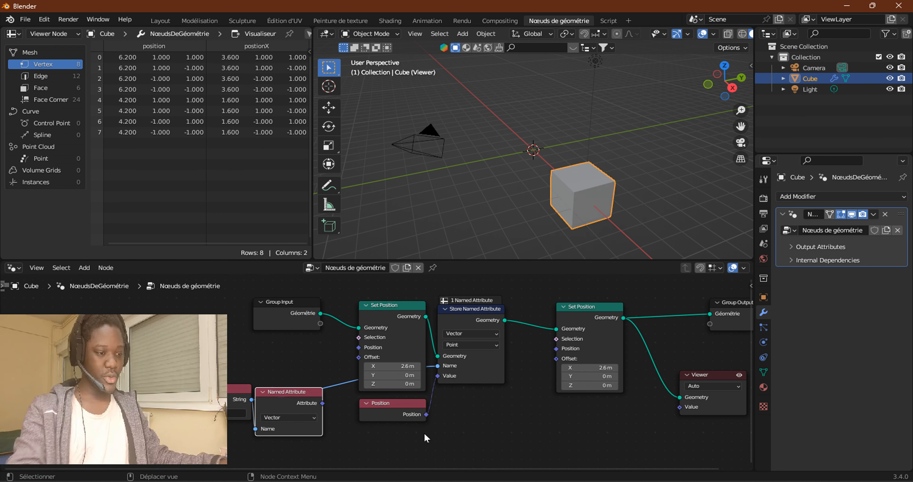
Connect Named Attribute's output to the first Set Position's Offset, and preview it in the Viewer using that Set Position's Geometry
left_click_drag(300, 392, 359, 357)
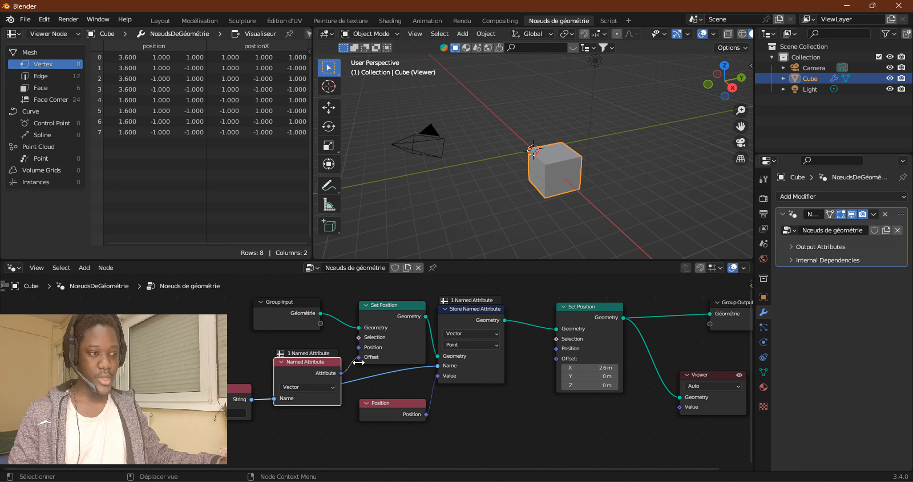
left_click(340, 373, "ctrl+shift")
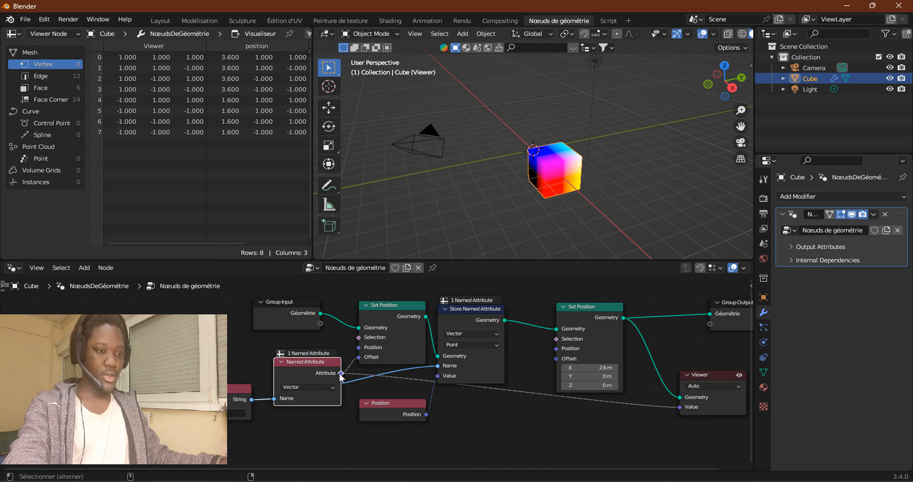
left_click(426, 315, "ctrl+shift")
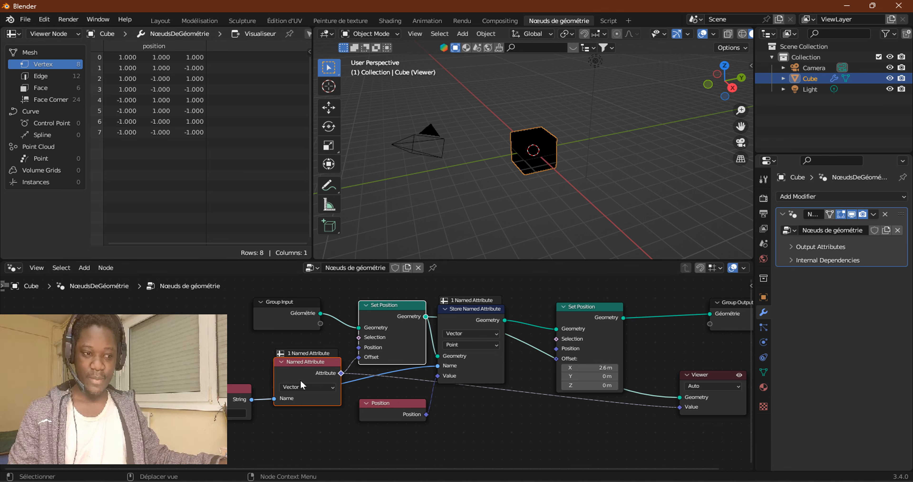
Move the String node up beside Named Attribute, and shift Named Attribute slightly closer to it below Group Input
scroll(335, 389, "down", 3)
middle_click_drag(334, 391, 351, 395)
scroll(274, 399, "up", 2)
left_click_drag(262, 394, 268, 372)
scroll(378, 372, "up", 1)
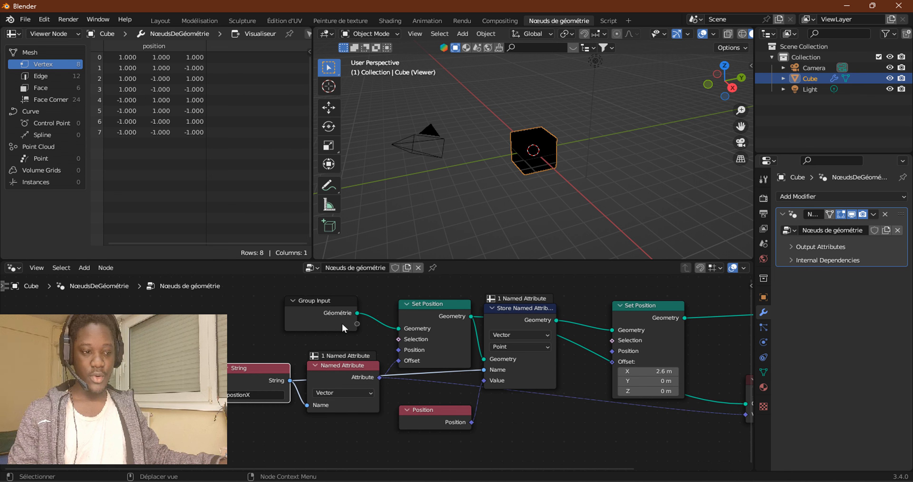
left_click_drag(344, 373, 335, 367)
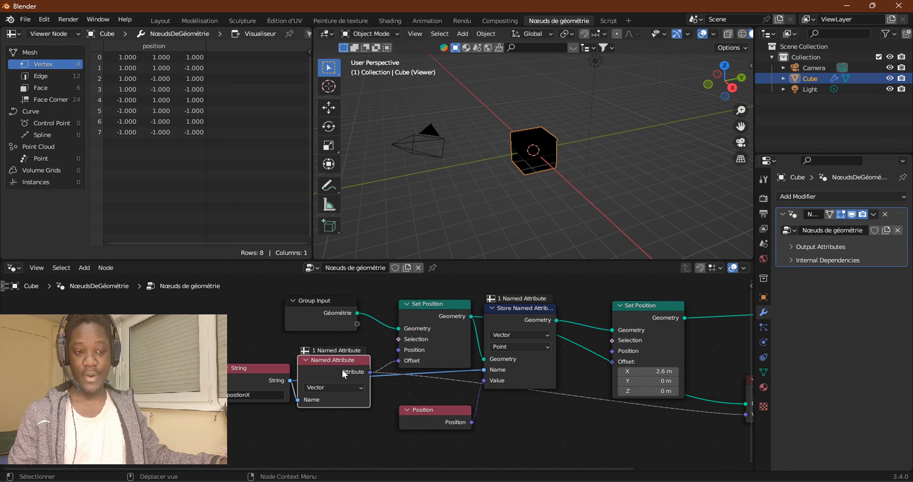
Examine the field information of the first Set Position's Offset input, which is fed by Named Attribute
scroll(378, 374, "up", 1)
scroll(384, 396, "up", 1)
mouse_move(408, 356)
left_mouse_down()
mouse_move(409, 339)
mouse_move(410, 356)
left_mouse_up()
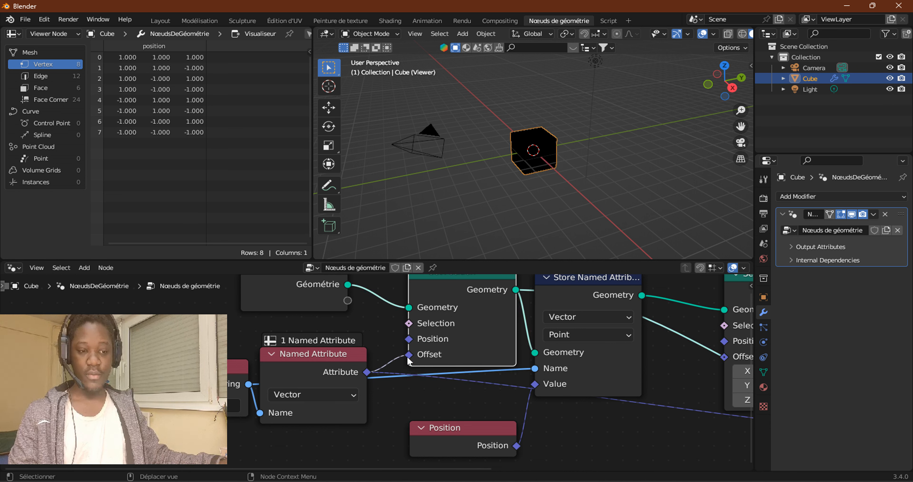
mouse_move(405, 358)
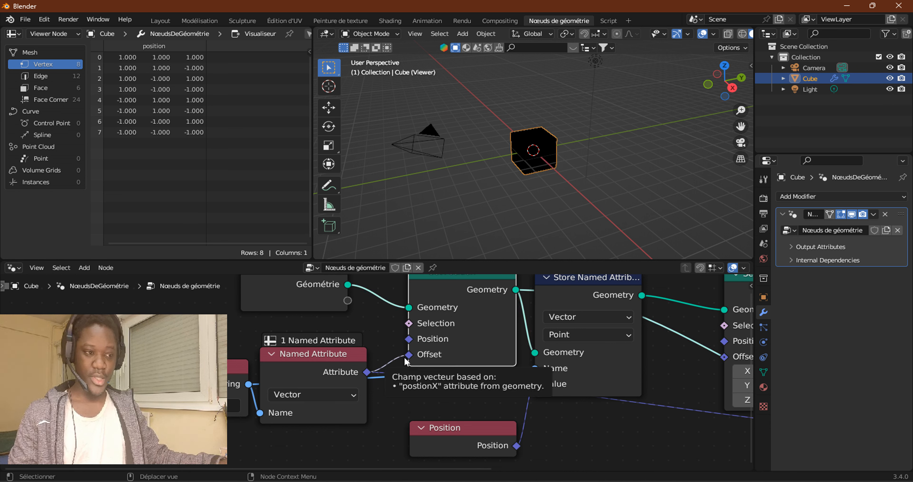
scroll(402, 358, "down", 2)
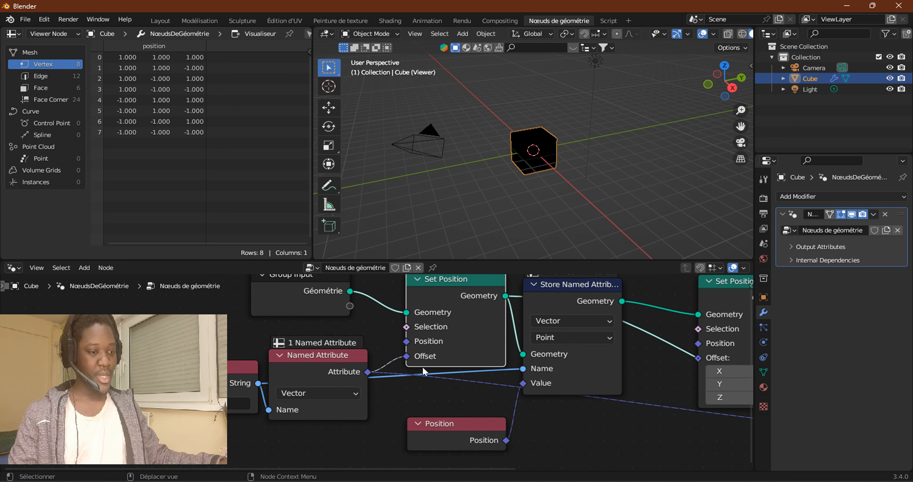
scroll(594, 370, "down", 1)
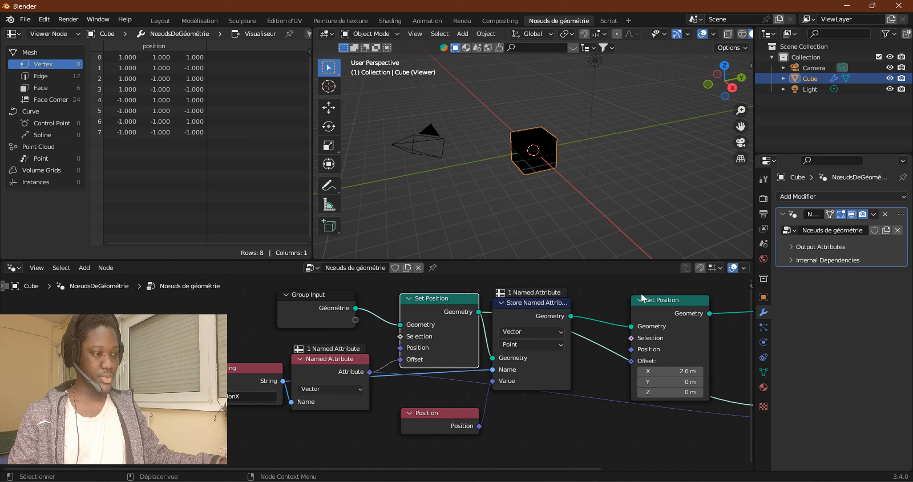
Move the second Set Position in between the first Set Position and Store Named Attribute, and set its X offset to 31.5 m
left_click_drag(525, 304, 579, 309)
left_click_drag(659, 314, 503, 343)
left_click_drag(567, 399, 609, 398)
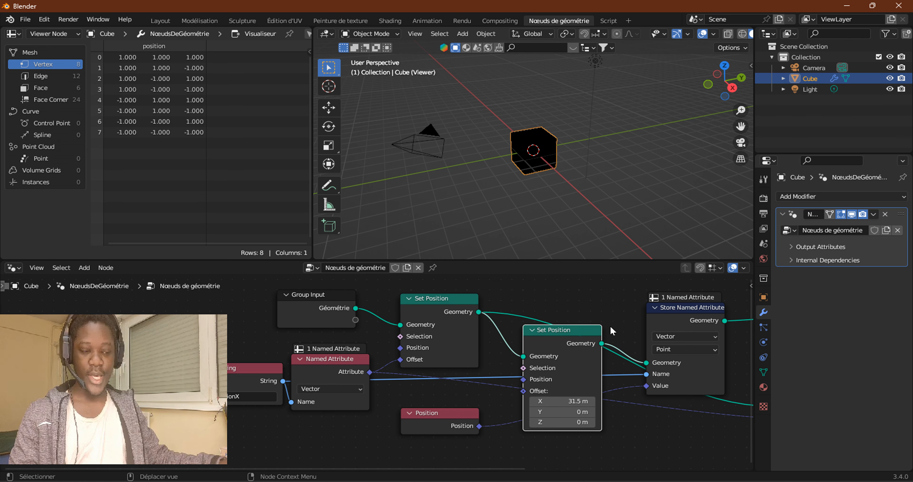
middle_click_drag(603, 328, 342, 343)
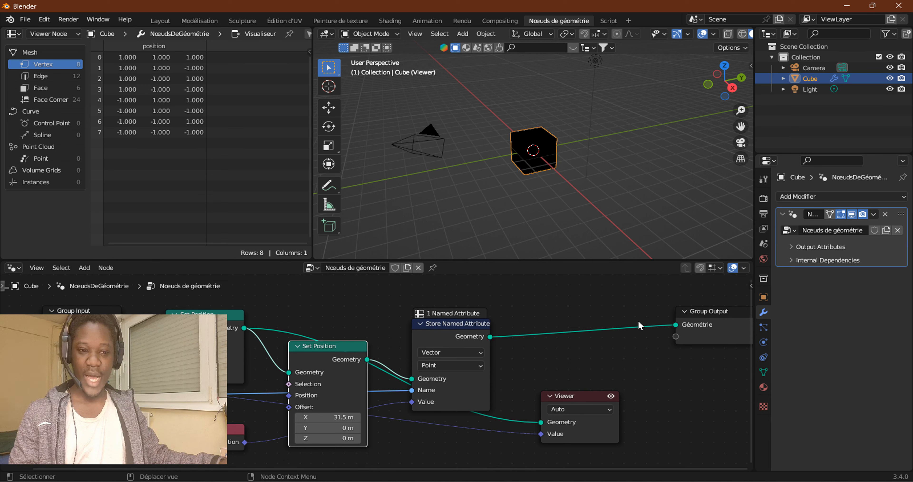